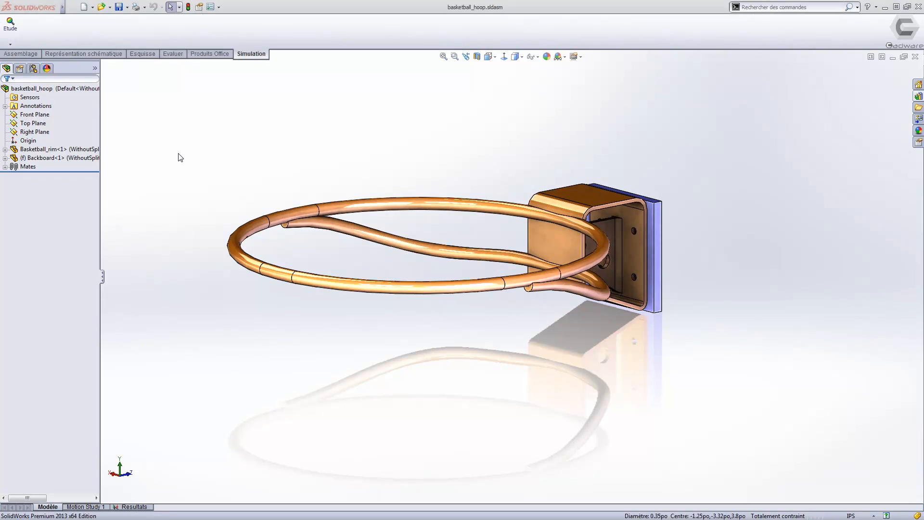
Create a new static analysis study named Etude 1 for the basketball hoop assembly.
click(10, 44)
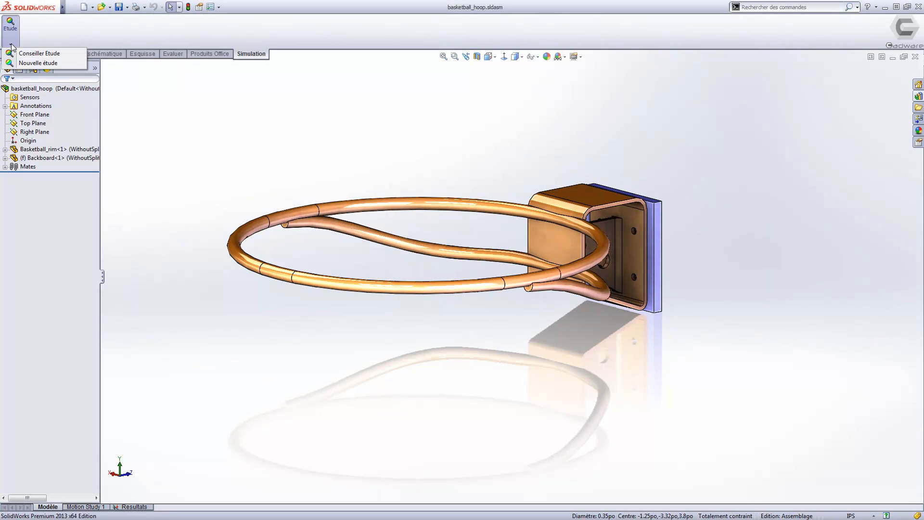
click(34, 64)
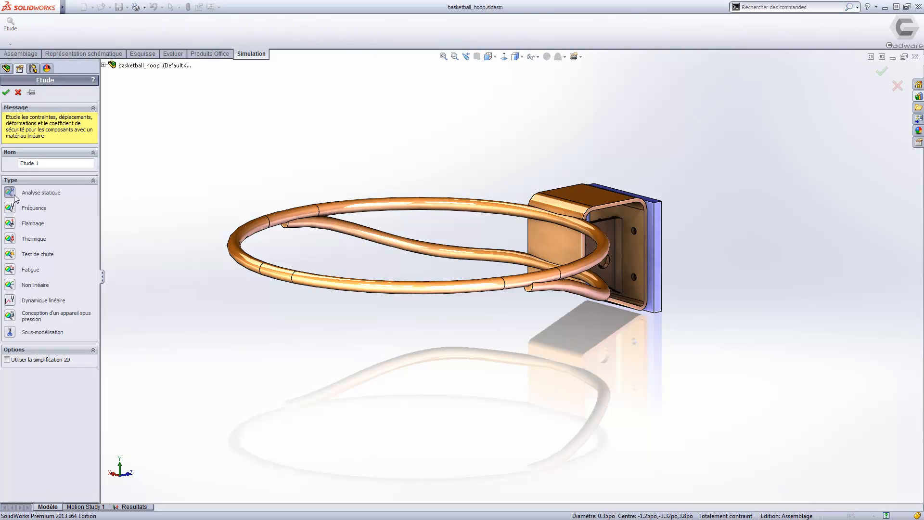
click(6, 92)
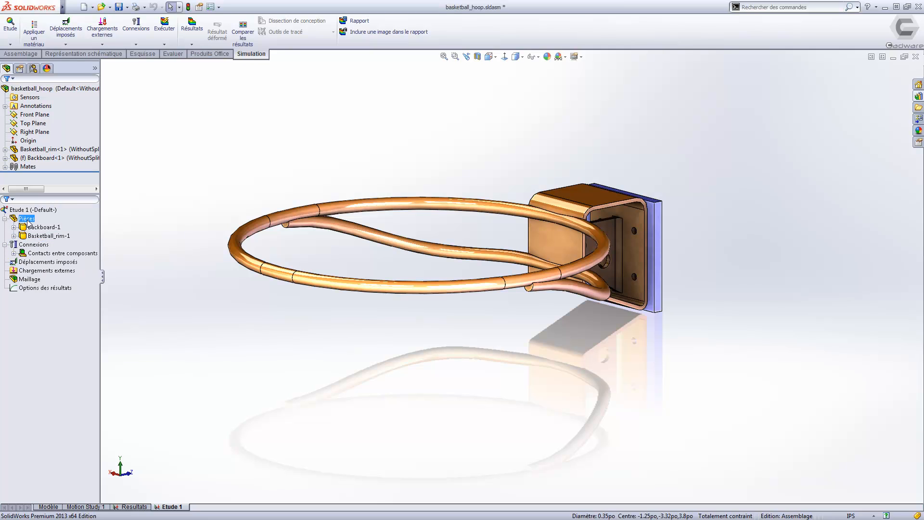
Apply the material Acier allié to all parts of the study.
right_click(26, 218)
click(67, 226)
click(198, 276)
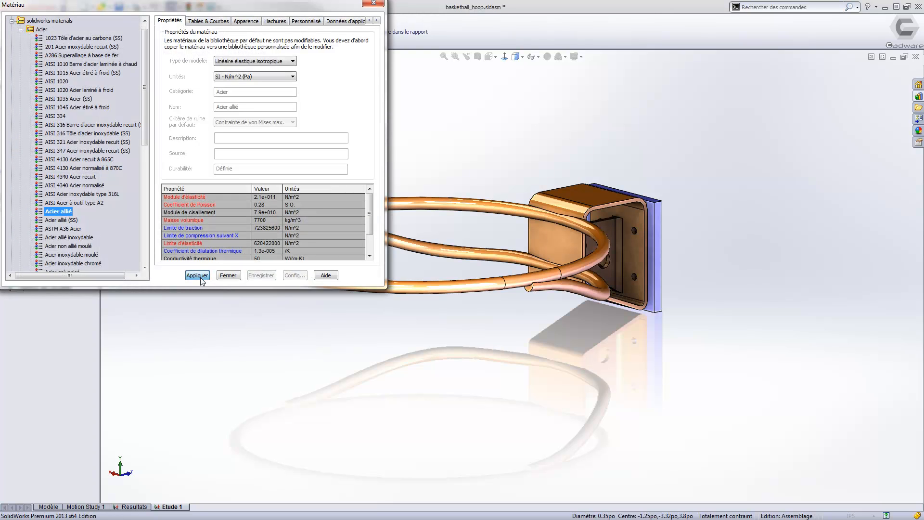
click(229, 276)
Examine the contact type and mesh option in the definition of the global component contact.
click(35, 244)
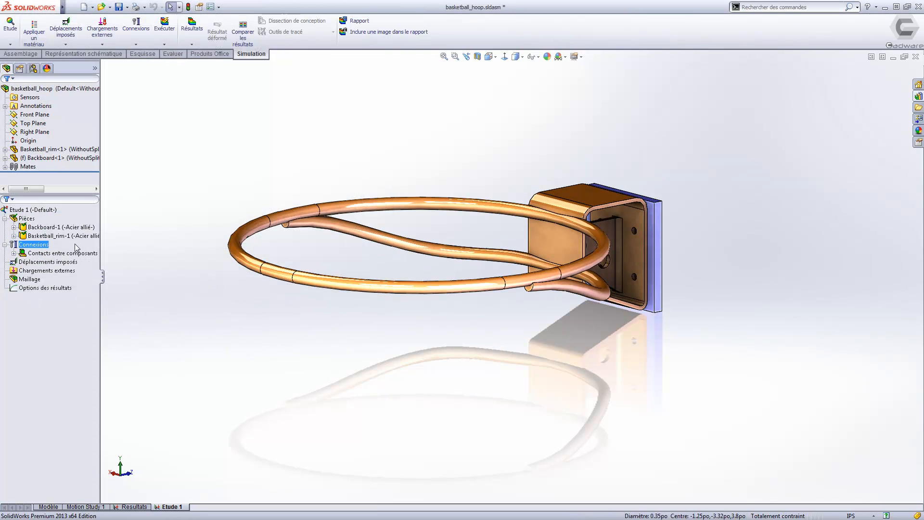
click(14, 253)
click(60, 263)
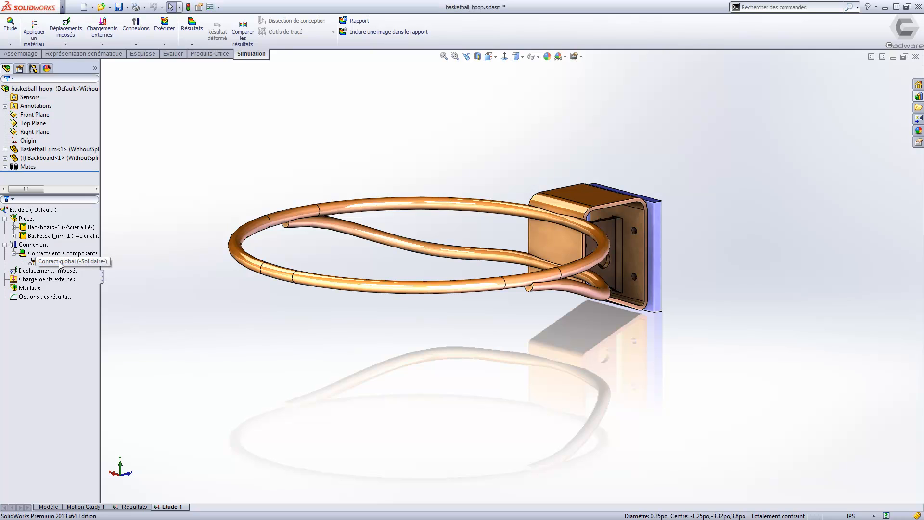
right_click(59, 264)
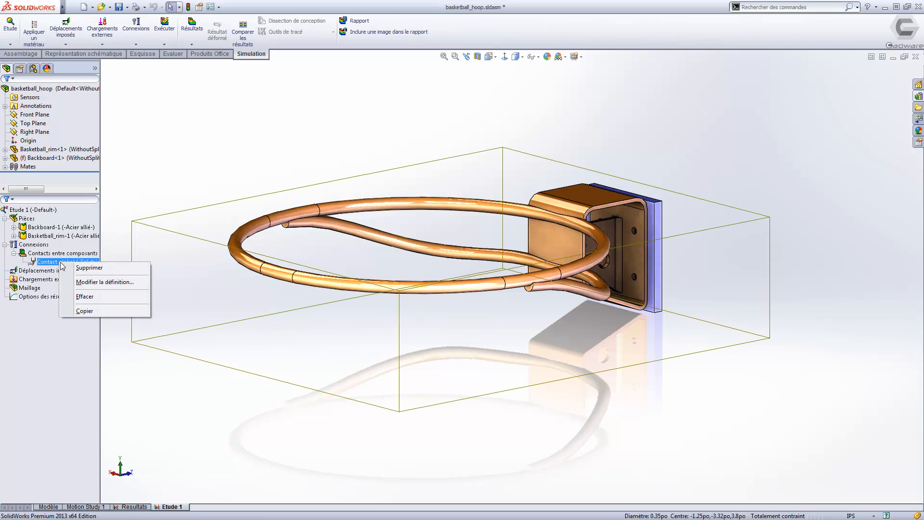
click(105, 282)
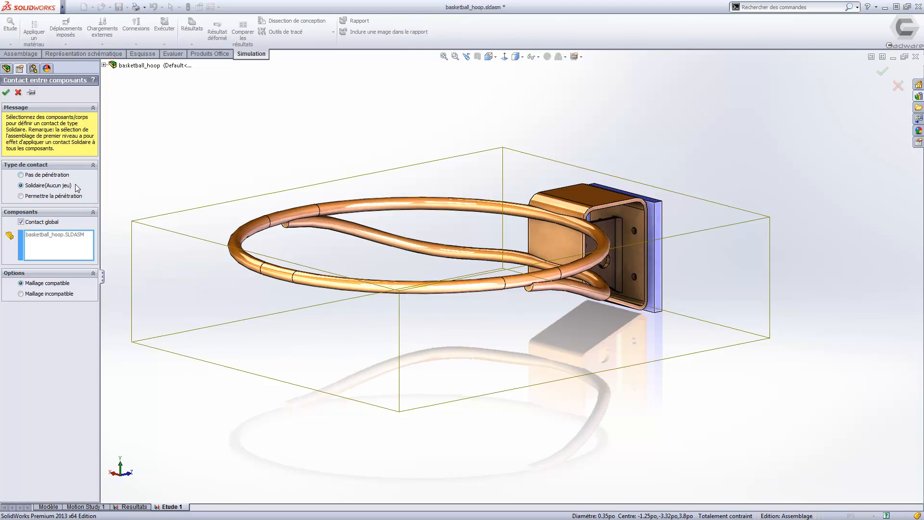
click(5, 93)
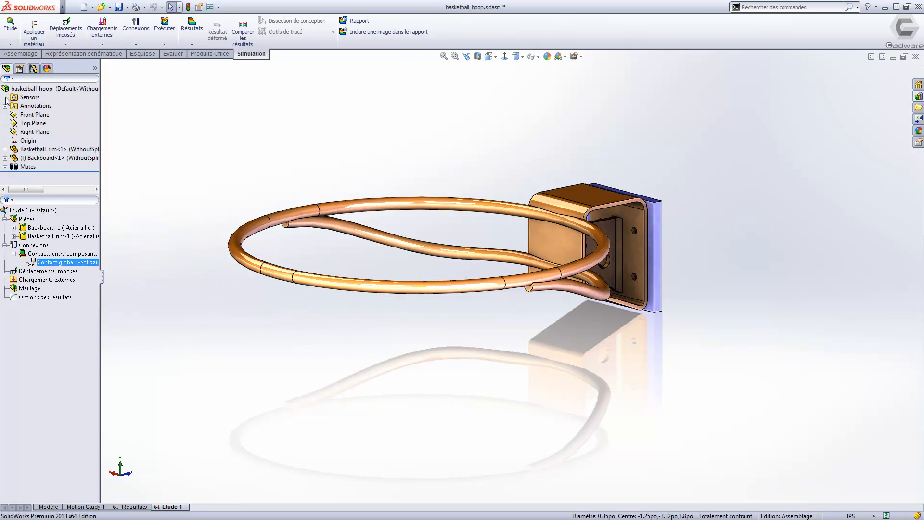
Search automatically for contact sets with touching faces between the basketball rim and the backboard.
right_click(38, 246)
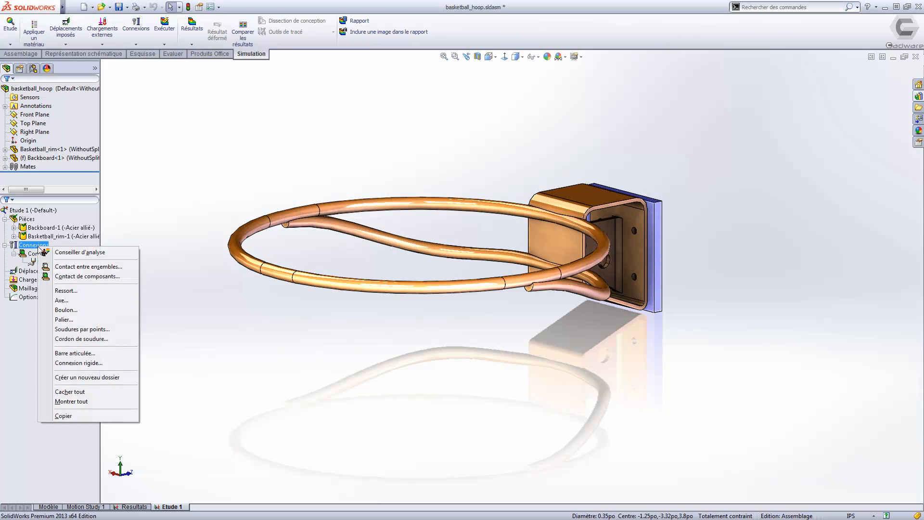
click(82, 268)
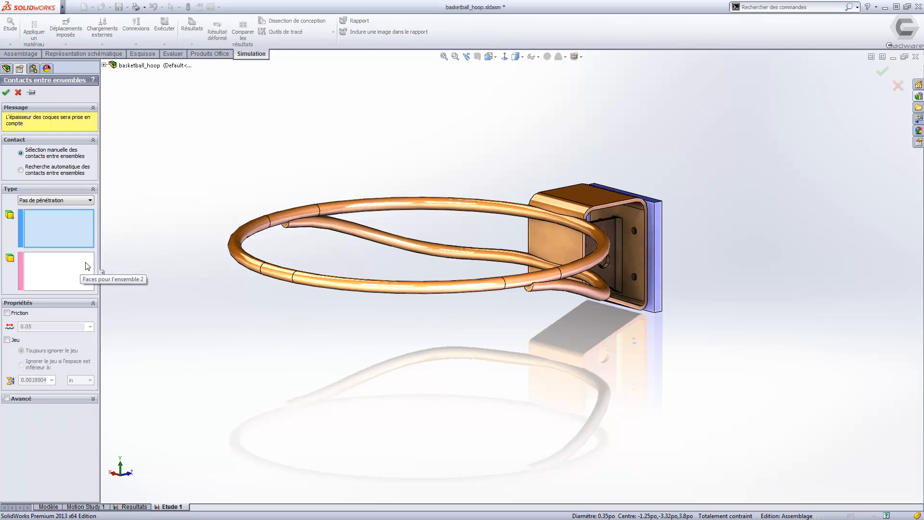
click(62, 171)
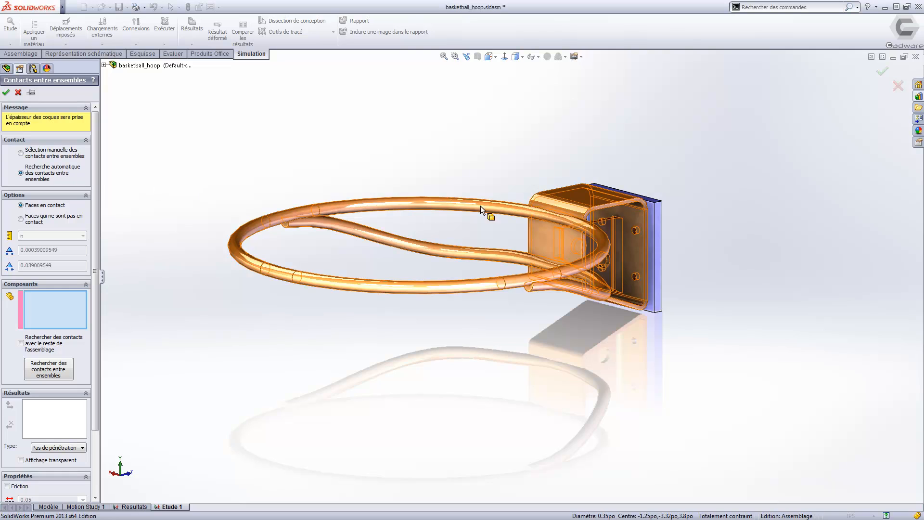
click(530, 211)
click(655, 213)
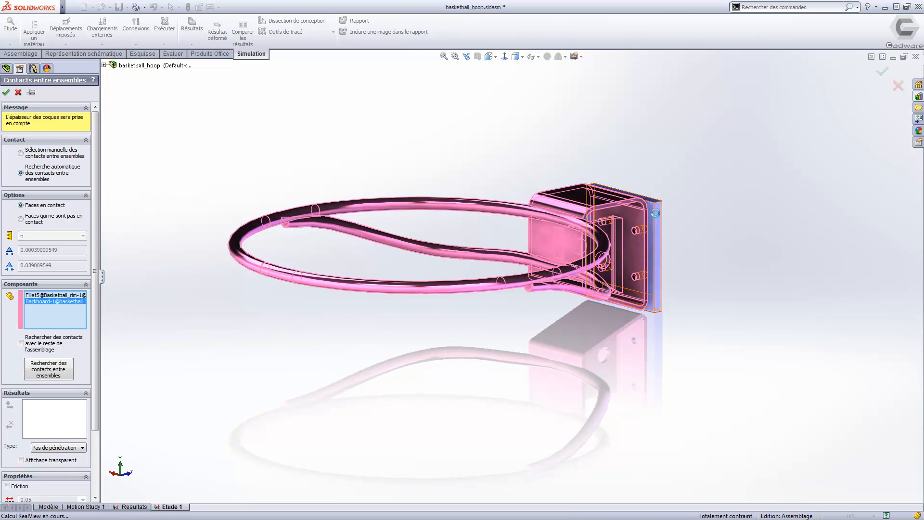
click(48, 375)
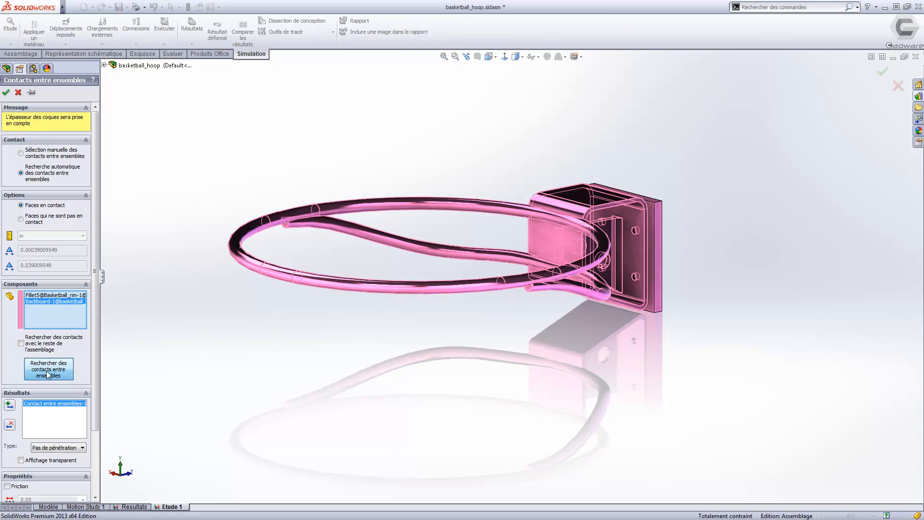
Create the found rim-to-backboard contact set with type Pas de pénétration and check it among the study's connections.
click(63, 405)
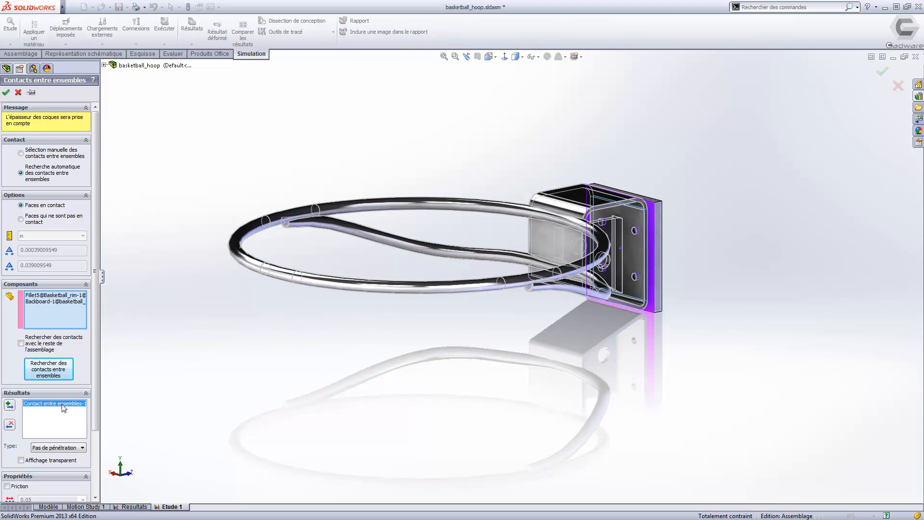
click(81, 448)
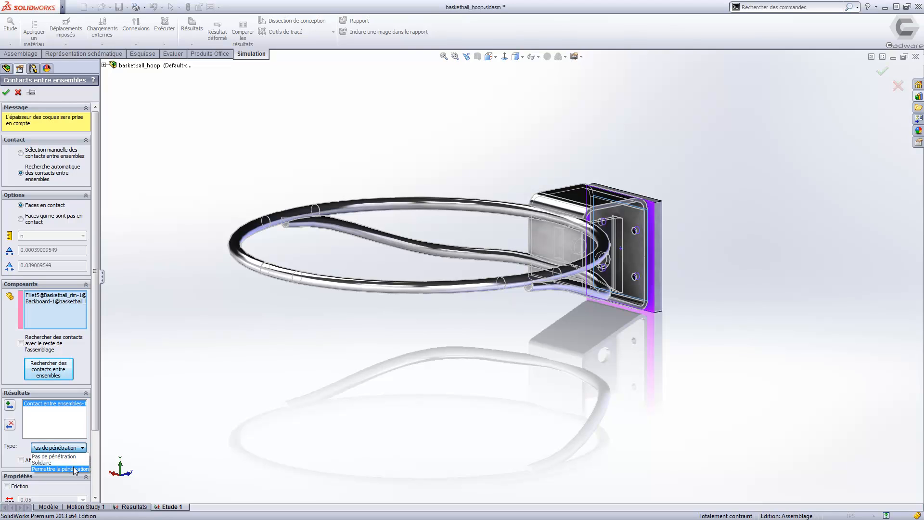
click(75, 463)
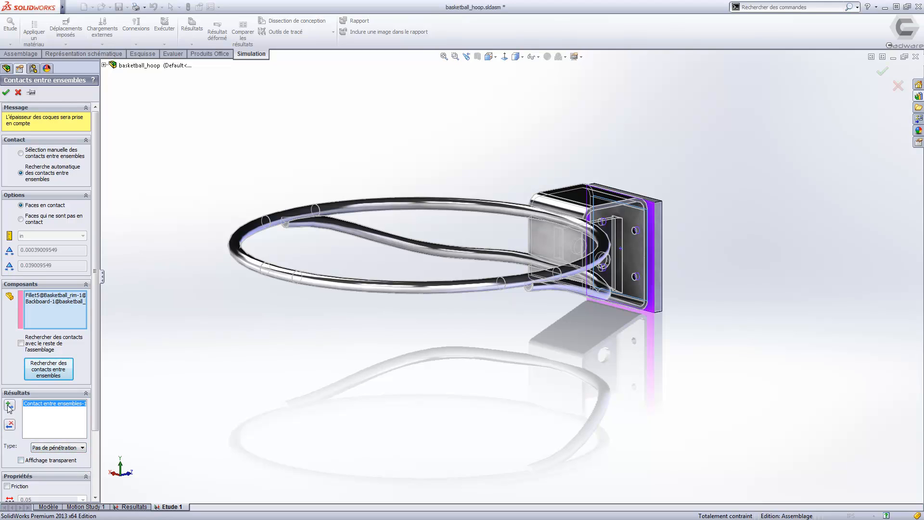
click(18, 93)
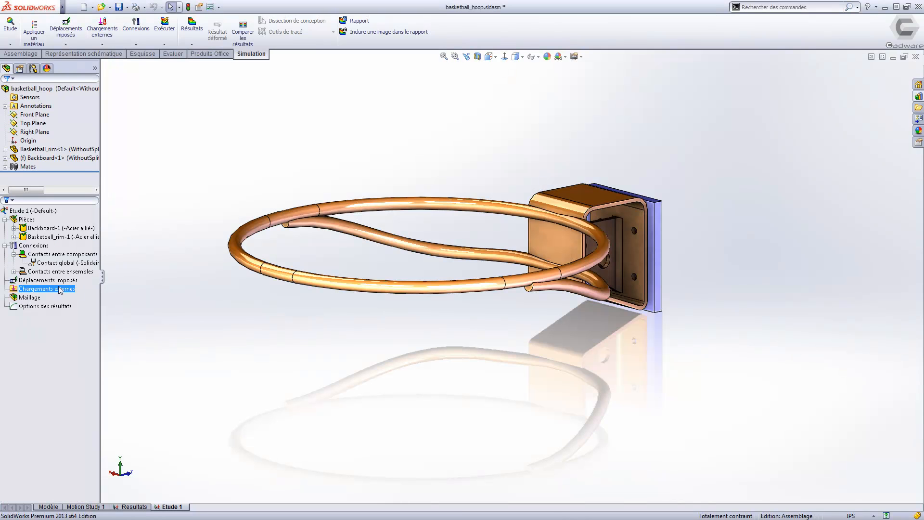
click(14, 272)
click(49, 280)
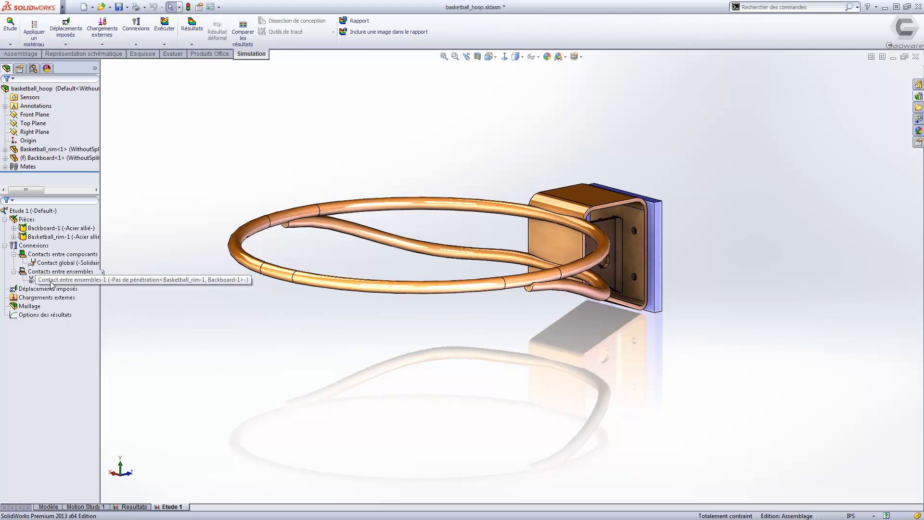
Define a standard bolt connector from the rim bracket's lower near-side hole edge to the matching hole edge on the backboard's rear face.
click(39, 246)
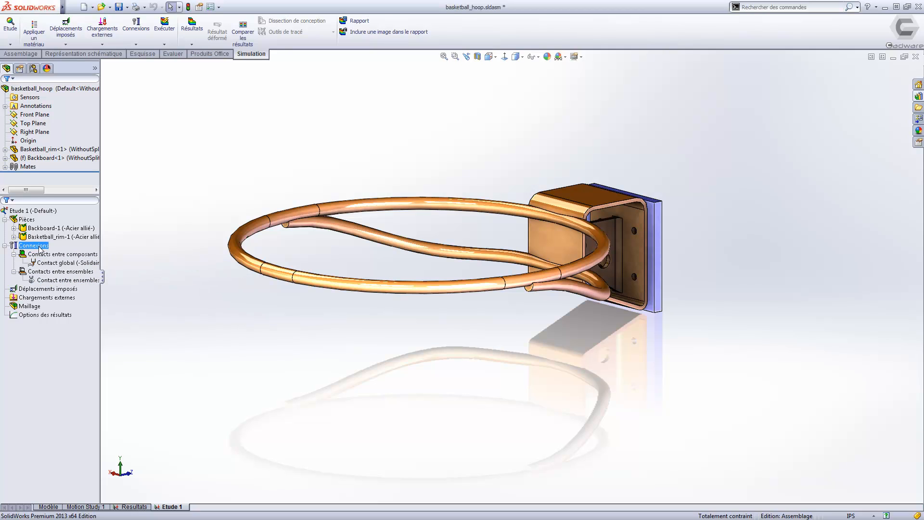
right_click(39, 247)
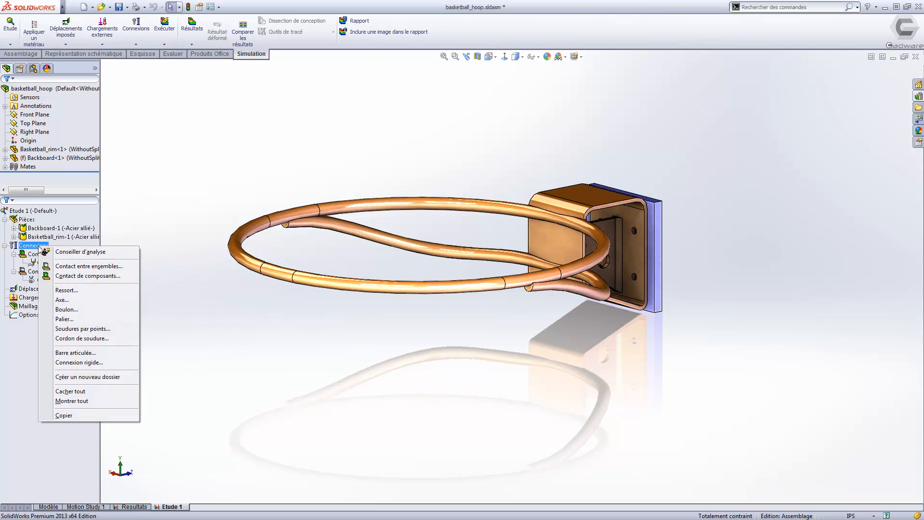
click(83, 311)
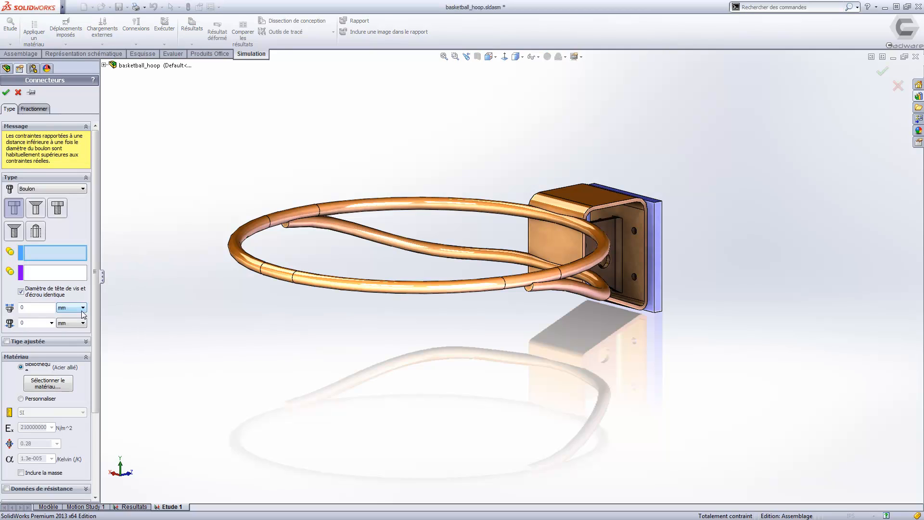
click(16, 205)
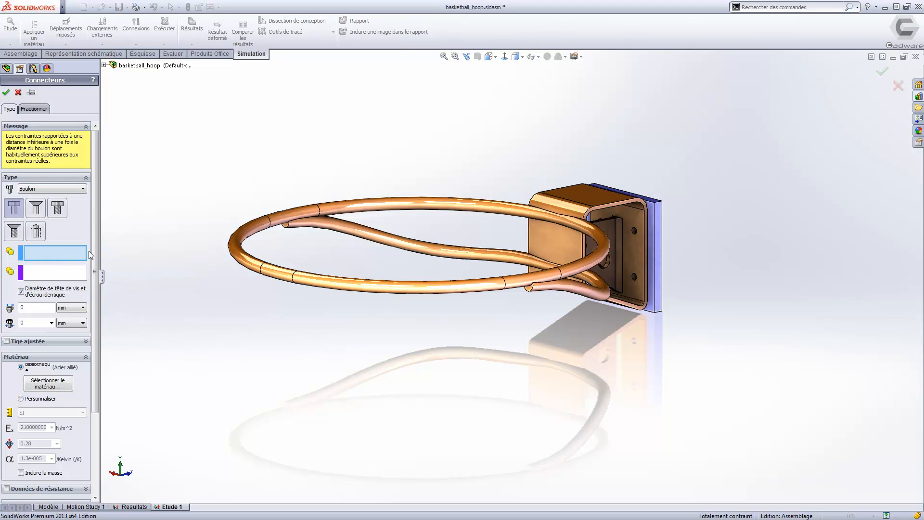
scroll(657, 272, up, 5)
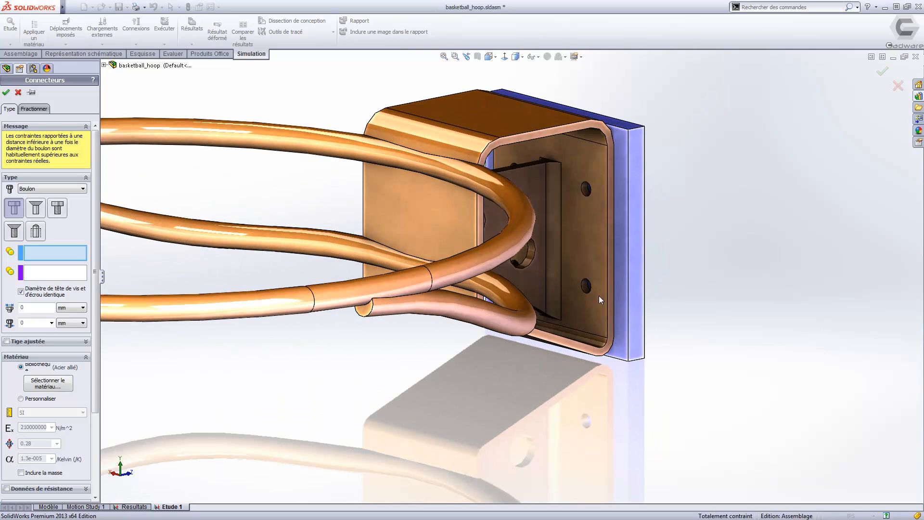
click(584, 291)
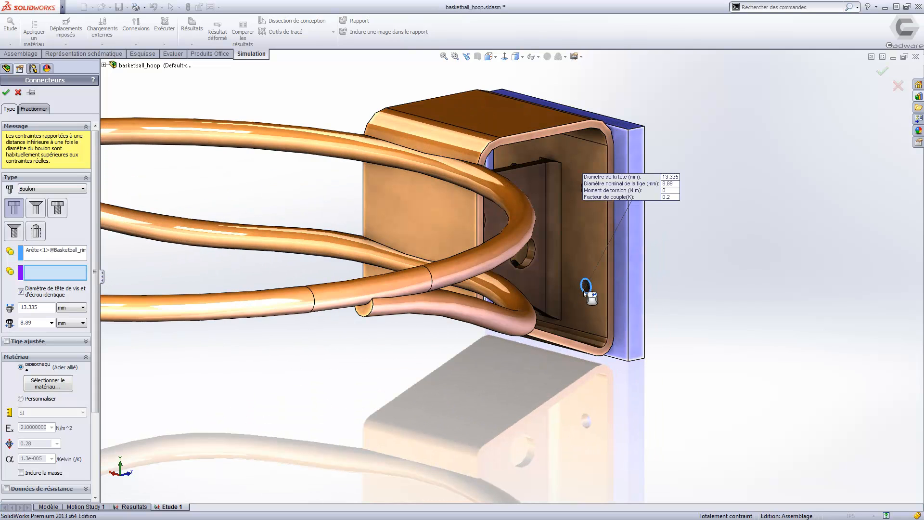
middle_drag(633, 304, 668, 288)
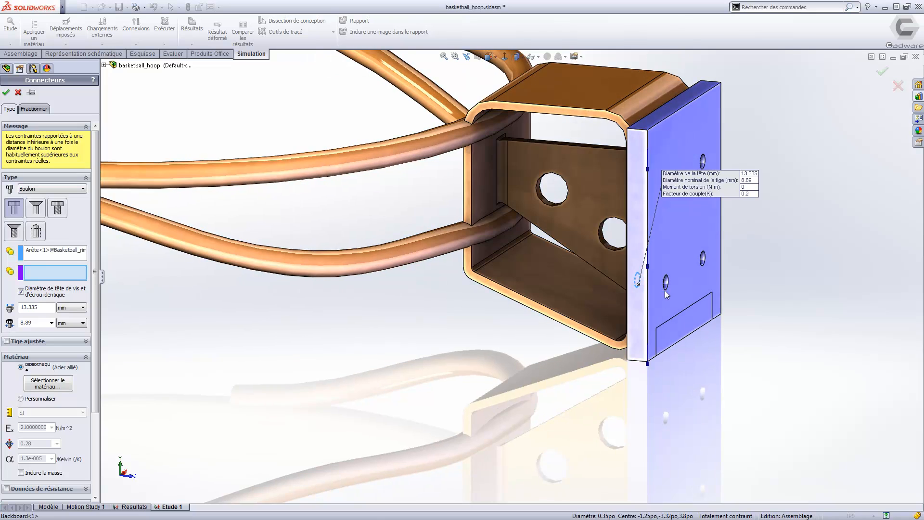
click(668, 291)
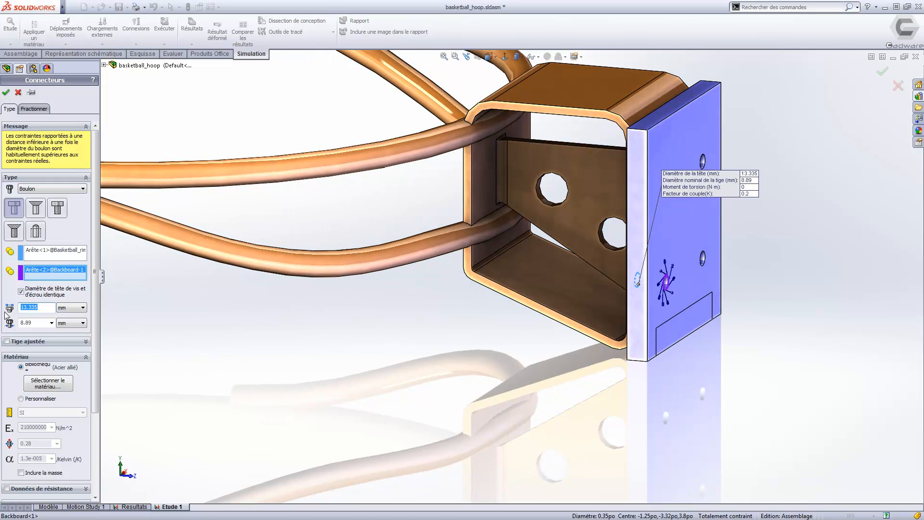
Give the bolt a 13 mm head diameter, 8 mm shank diameter and 500 N axial preload, and create it.
text(13)
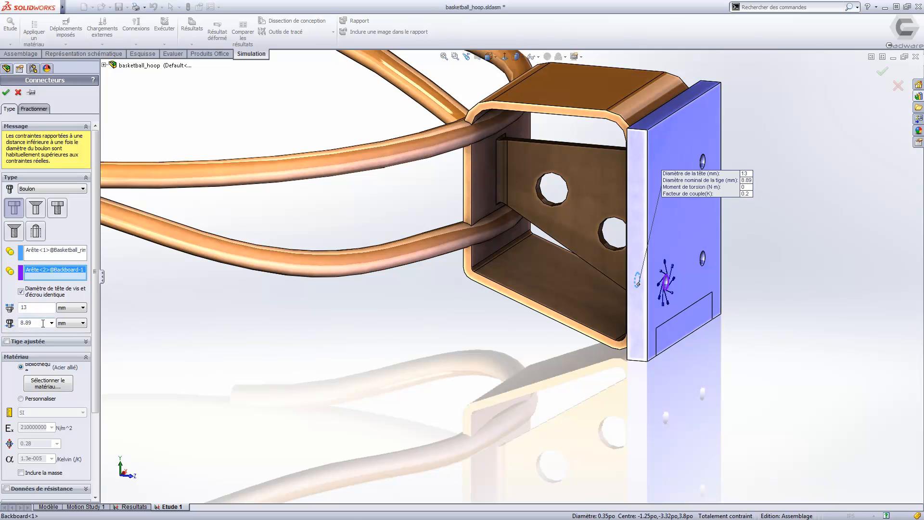
text(8)
drag(97, 347, 94, 434)
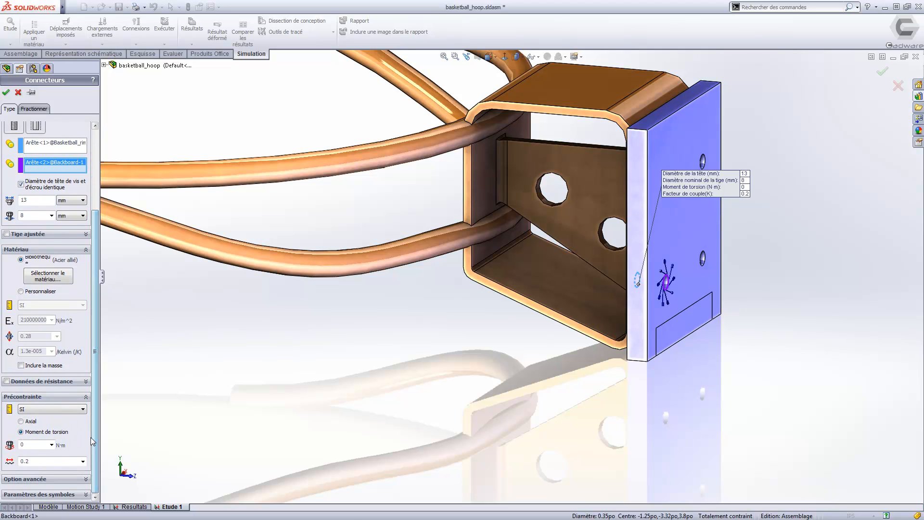
click(22, 421)
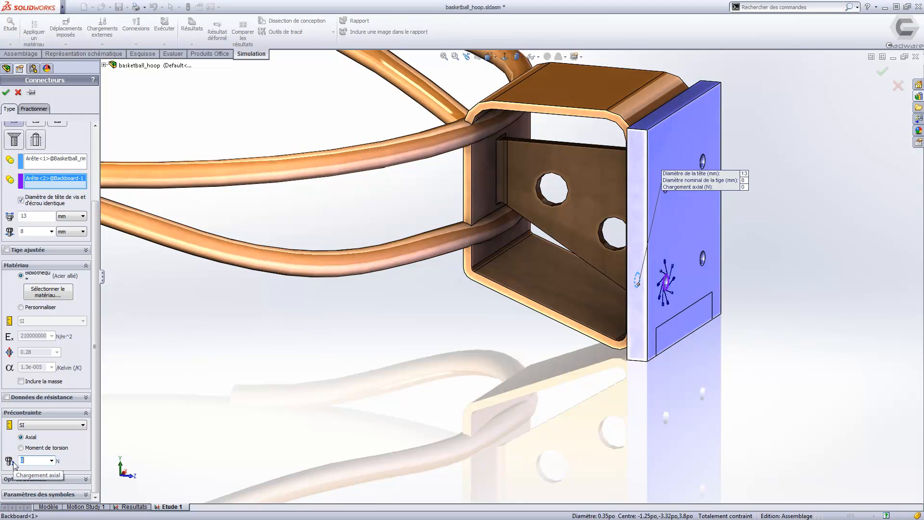
text(500)
drag(97, 387, 86, 308)
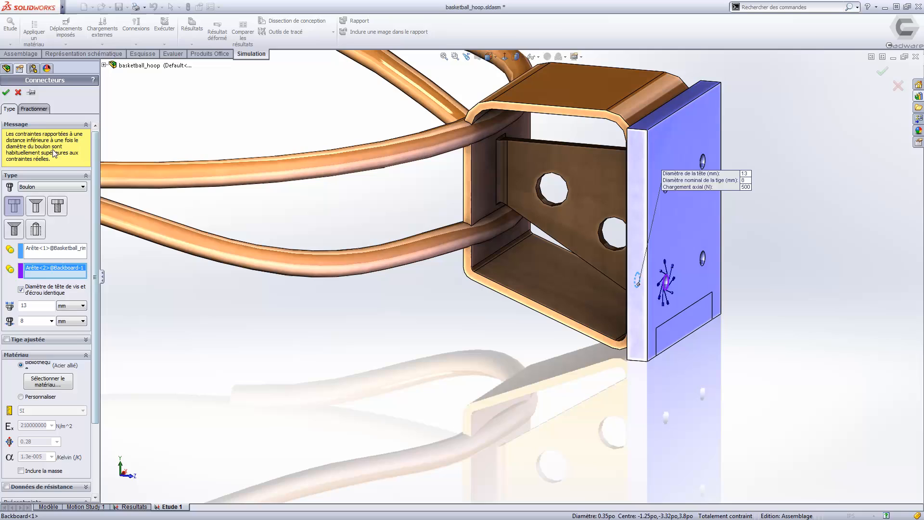
click(6, 92)
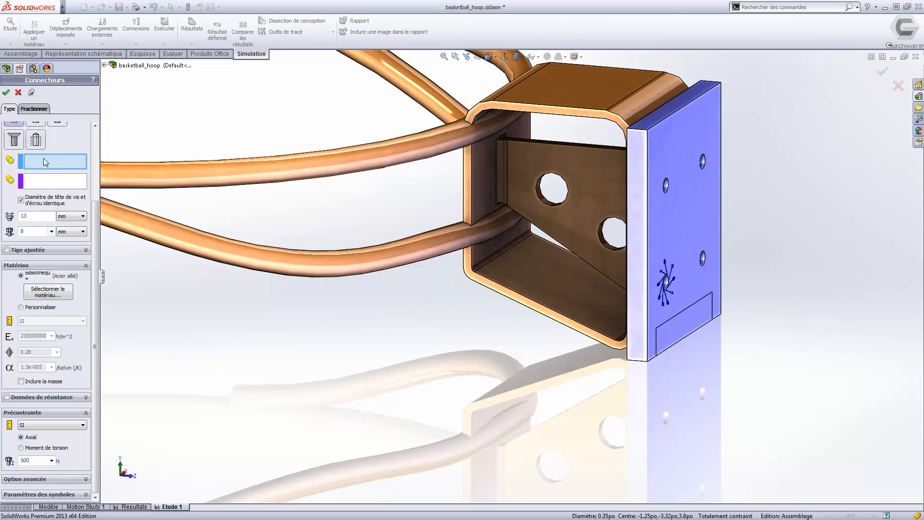
Add a bolt connector with the same settings from the rim bracket's upper near-side hole edge to the matching hole edge on the backboard's rear face.
middle_drag(495, 335, 527, 161)
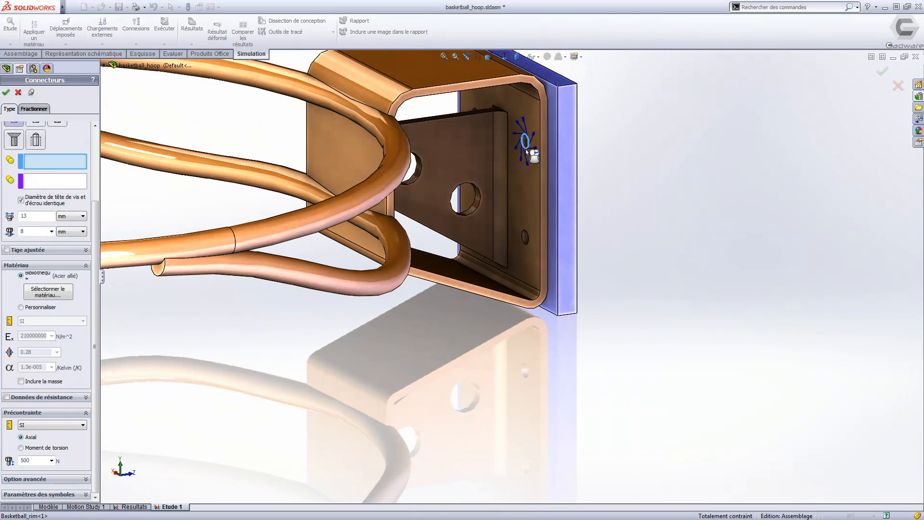
click(527, 149)
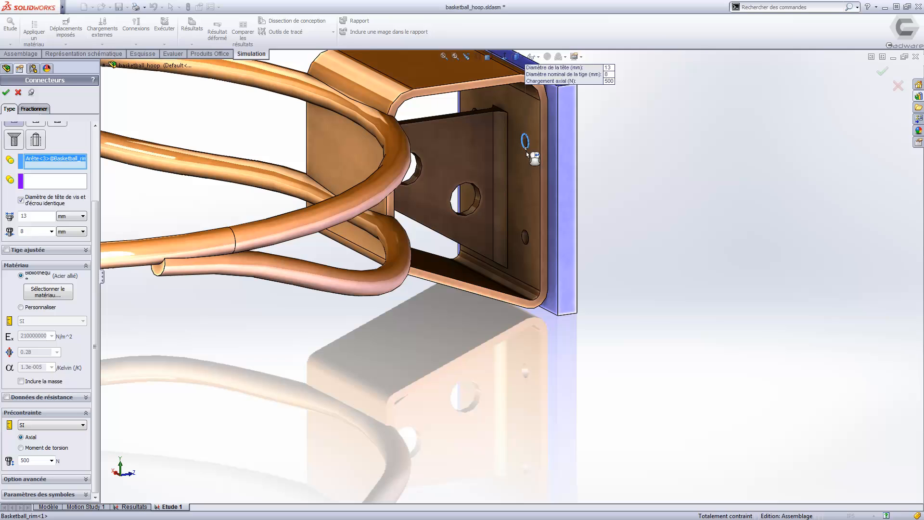
click(57, 182)
middle_drag(643, 161, 534, 169)
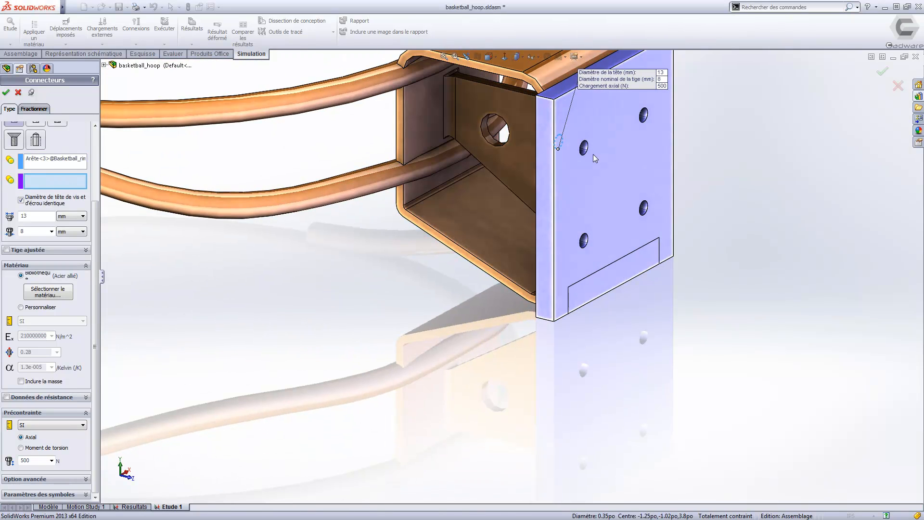
click(587, 155)
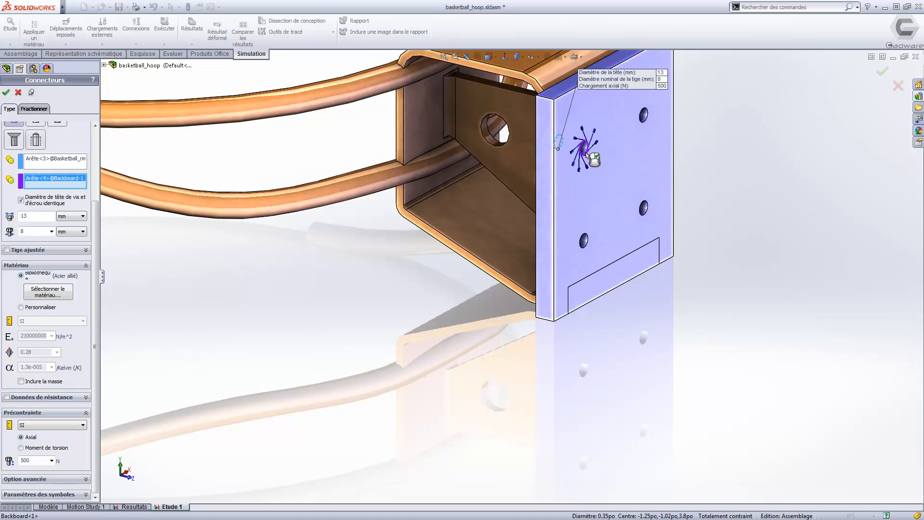
right_click(587, 155)
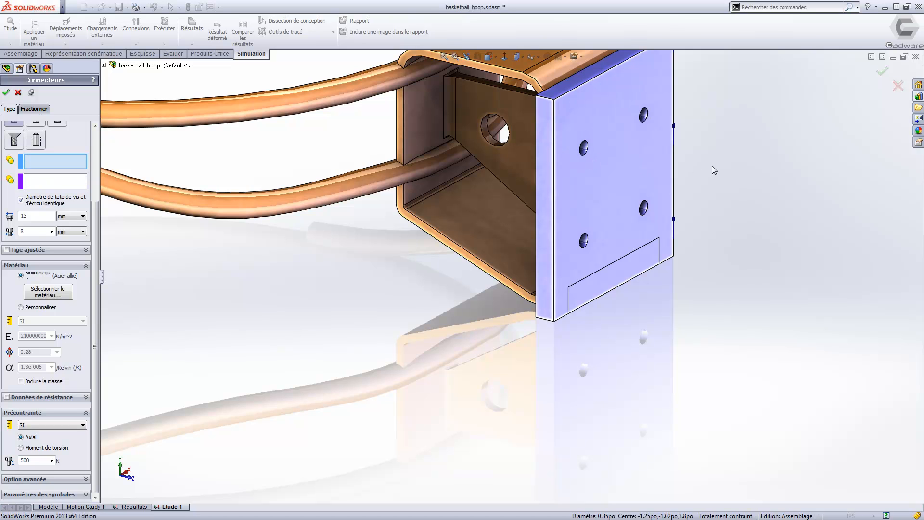
Add a bolt connector with the same settings between the upper hole edges of rim bracket and backboard on the assembly's opposite side.
middle_drag(750, 176, 521, 186)
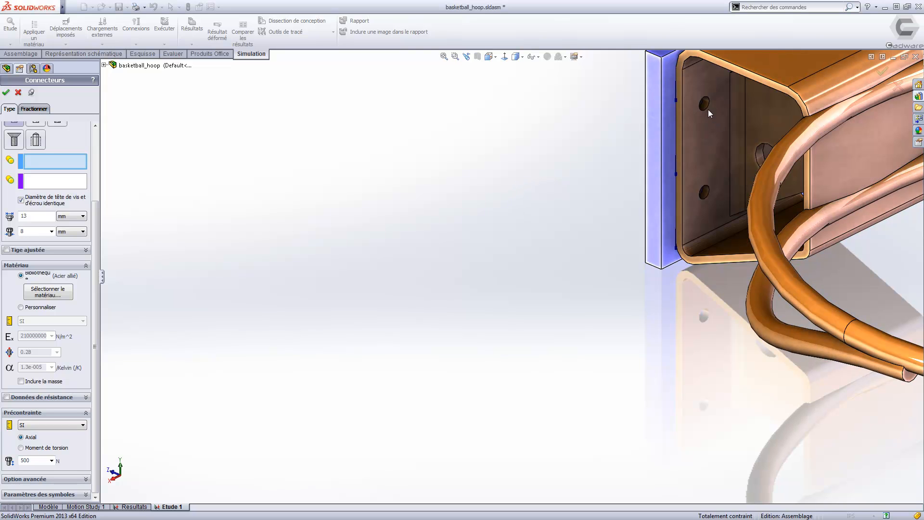
click(708, 107)
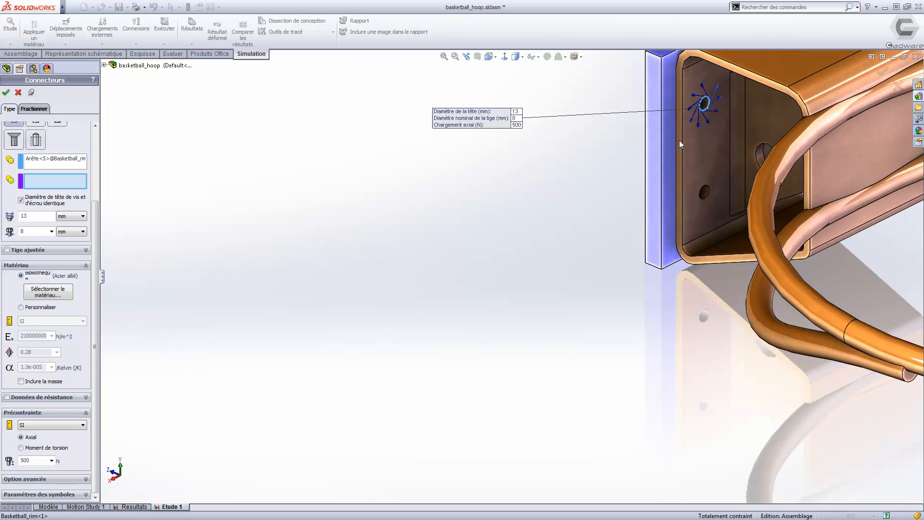
middle_drag(680, 145, 727, 138)
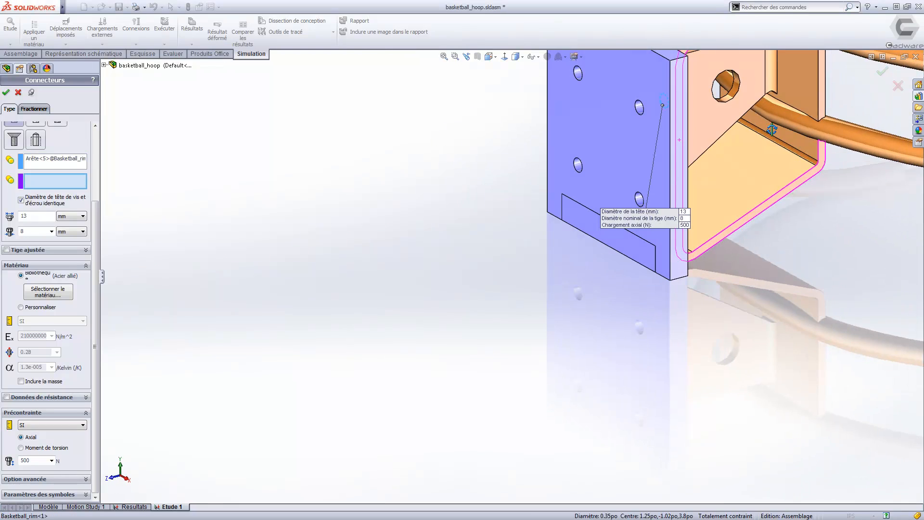
click(642, 117)
right_click(642, 117)
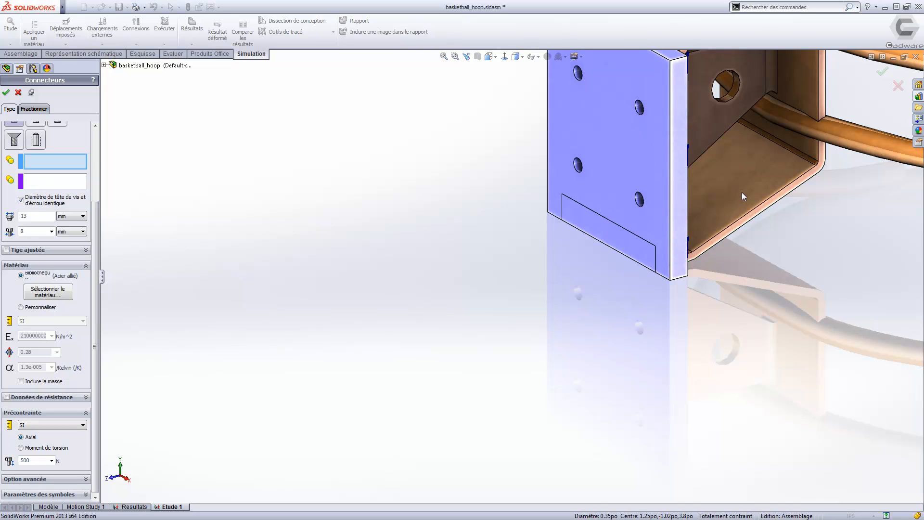
Add the last bolt connector between the opposite side's lower hole edges of rim bracket and backboard, and finish the connector definition.
middle_drag(726, 197, 559, 230)
click(560, 217)
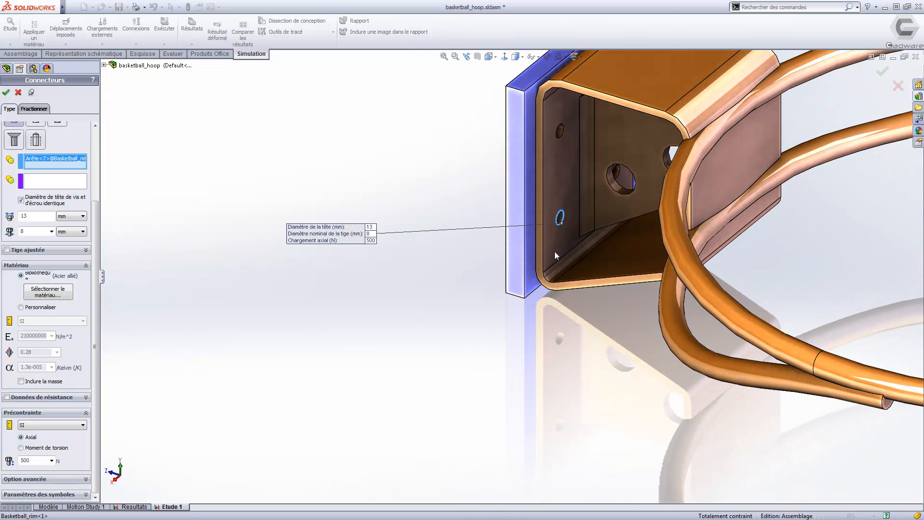
middle_drag(578, 265, 549, 236)
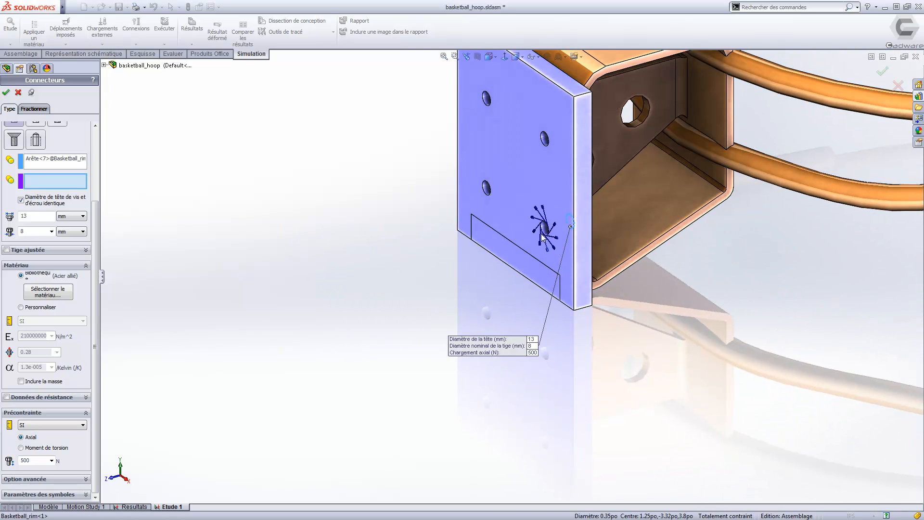
click(544, 235)
right_click(544, 234)
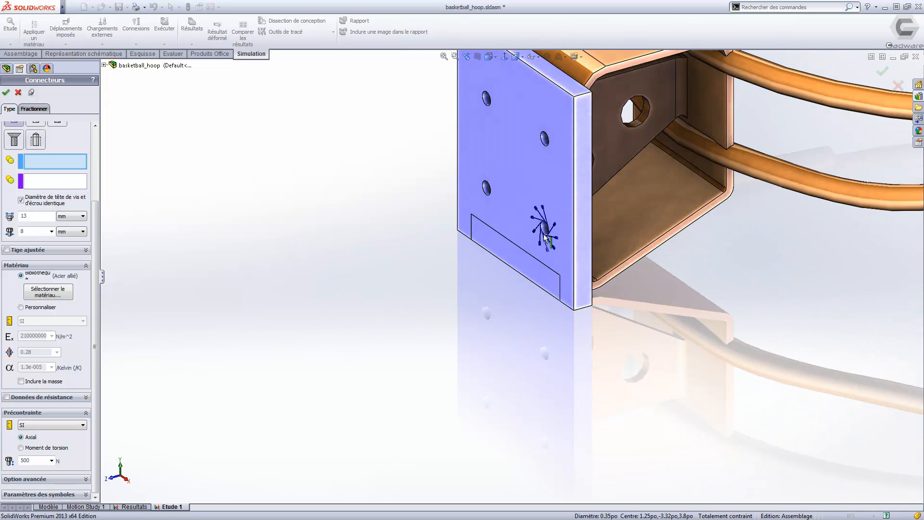
click(5, 92)
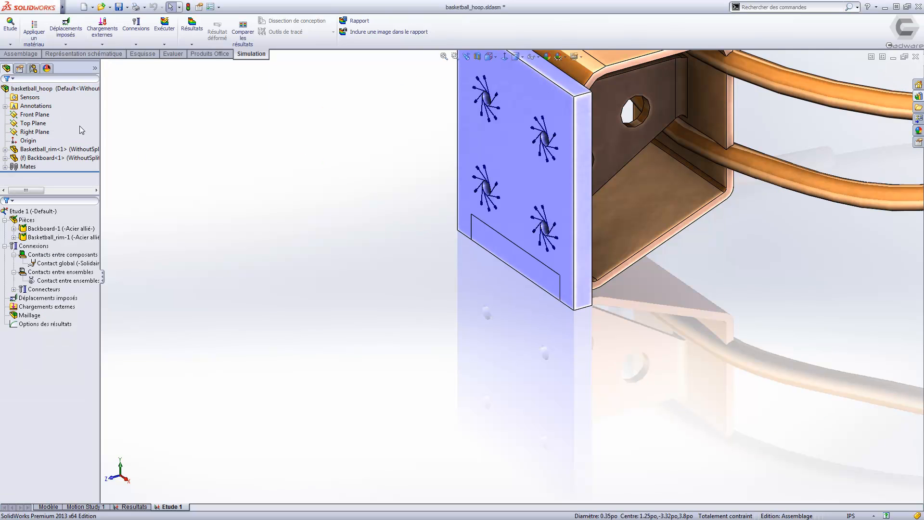
Examine the bolt group's individual connectors in the study's connections.
click(30, 288)
click(14, 289)
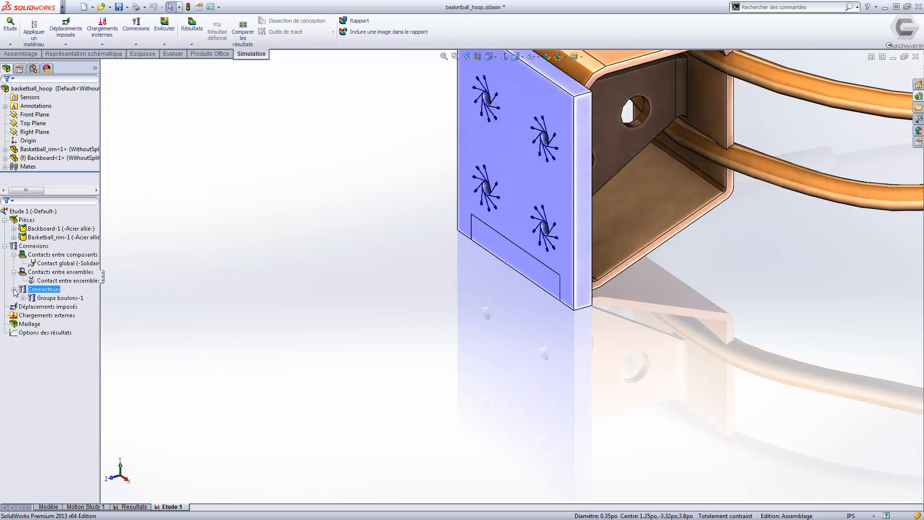
click(23, 298)
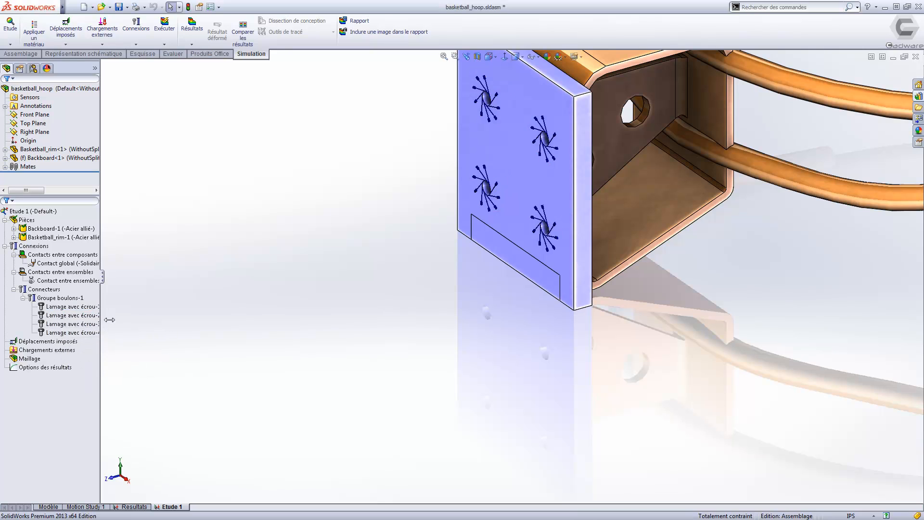
click(29, 299)
click(14, 290)
click(134, 310)
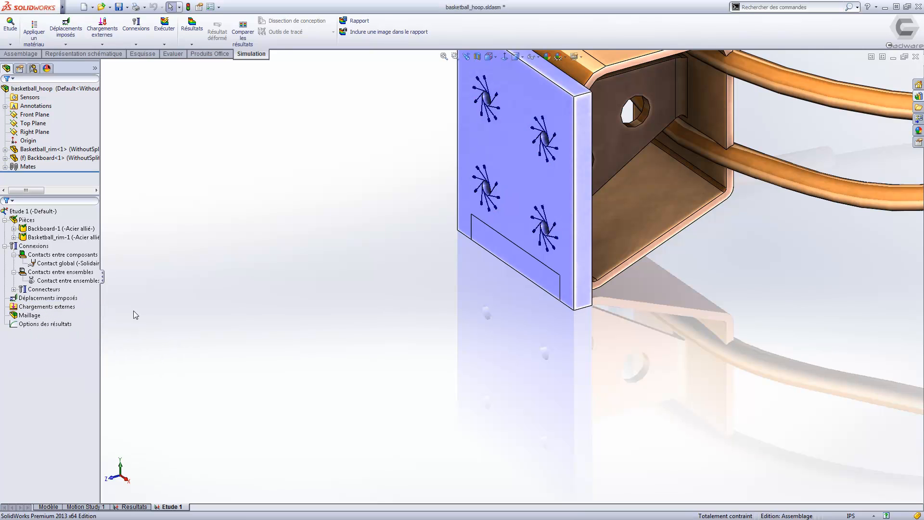
Apply a Géométrie fixe restraint to the narrow split face along the lower edge of the backboard's rear side.
scroll(388, 357, up, 10)
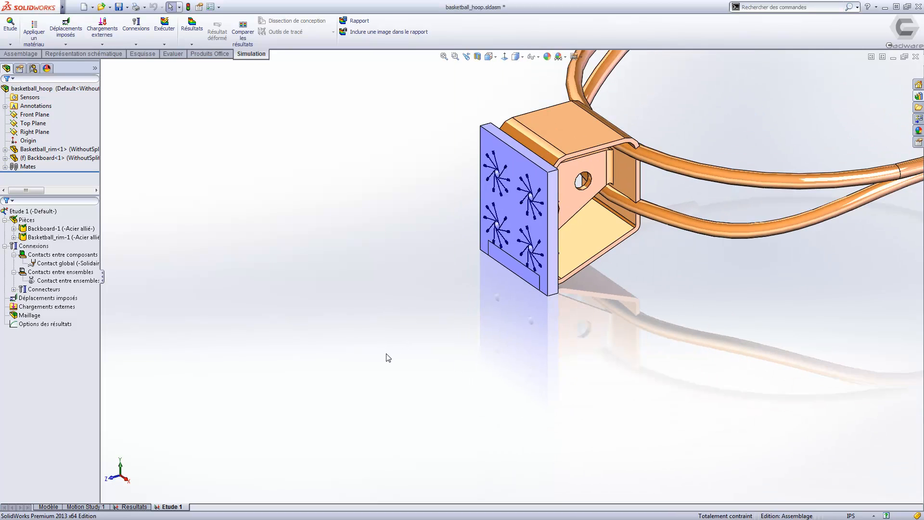
scroll(676, 195, down, 3)
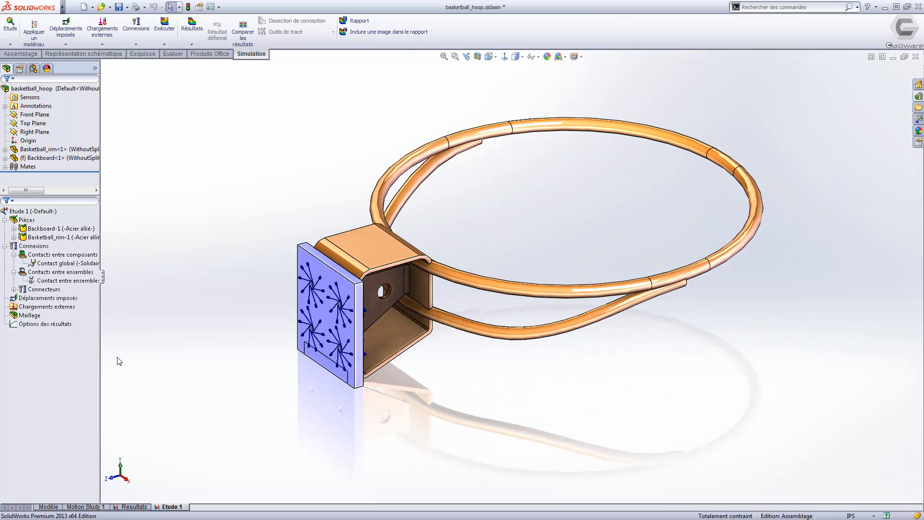
click(42, 299)
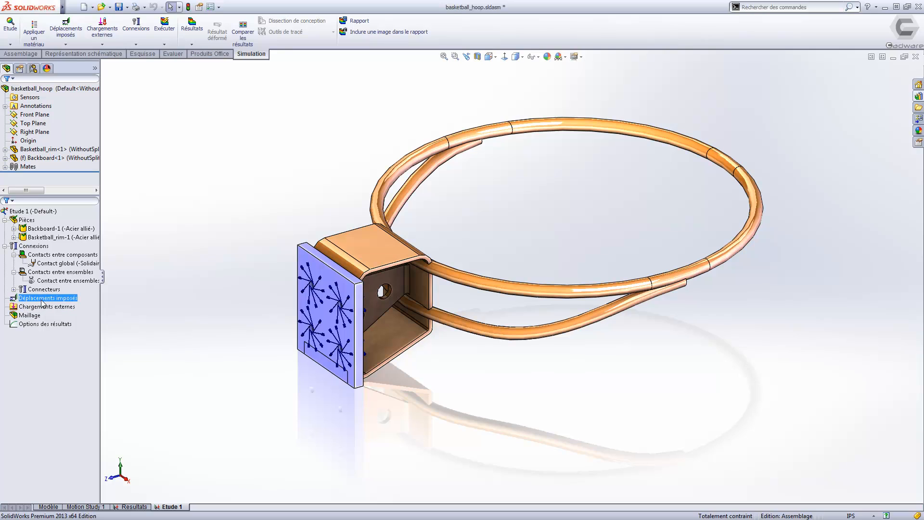
right_click(43, 302)
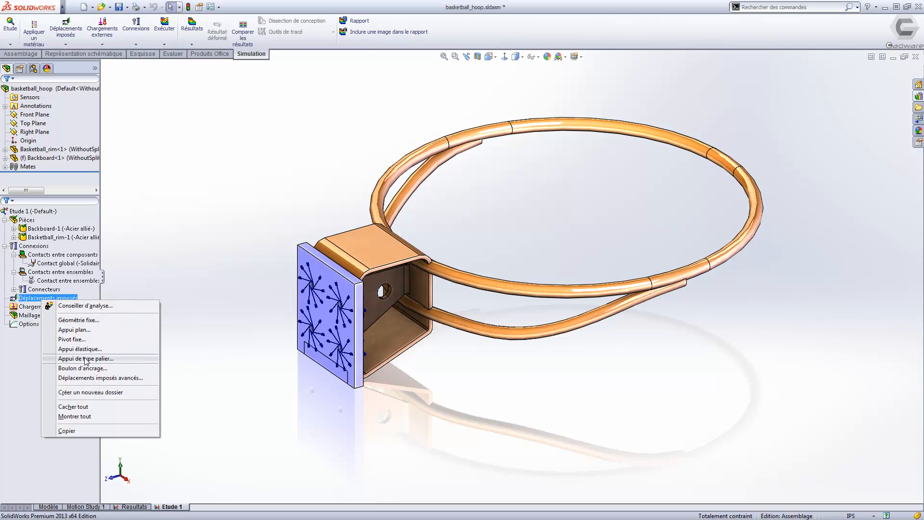
click(89, 319)
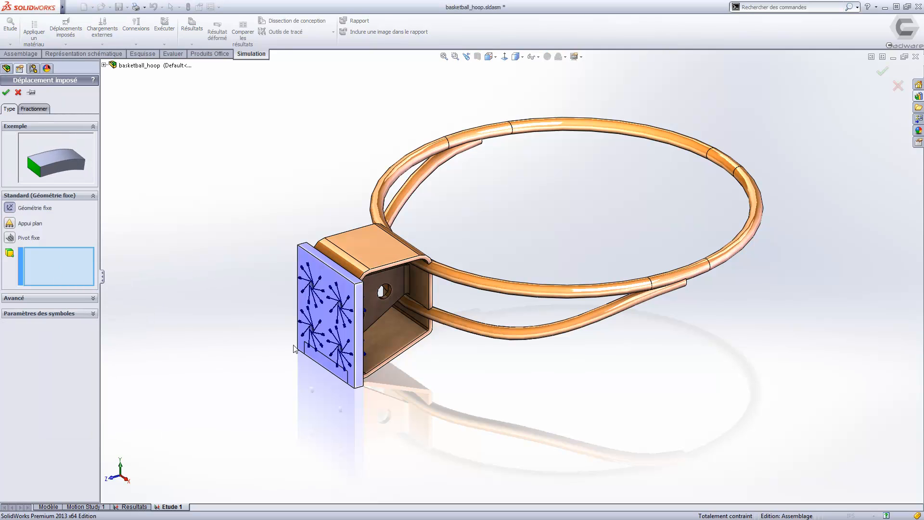
click(322, 363)
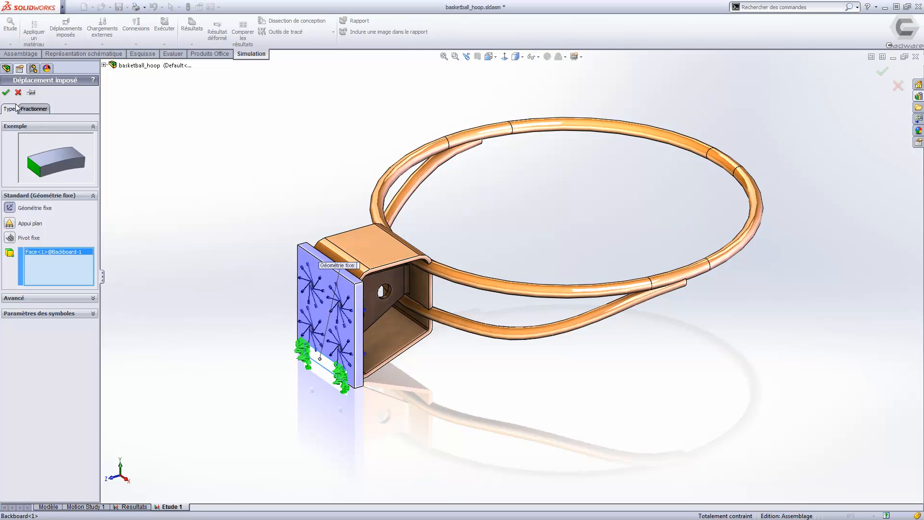
click(5, 93)
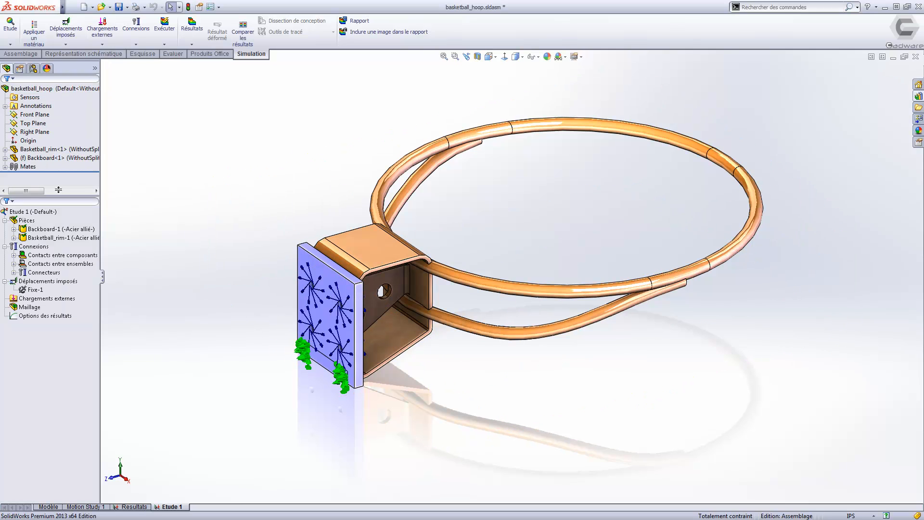
click(34, 290)
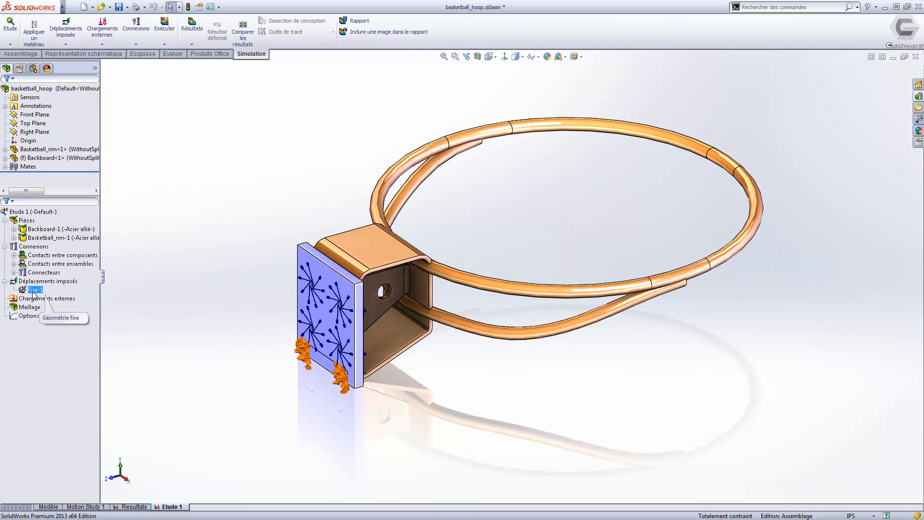
Apply a 1000 N force to the short split face at the rim's far end, directed along the backboard's vertical edge and reversed to point downward.
right_click(31, 299)
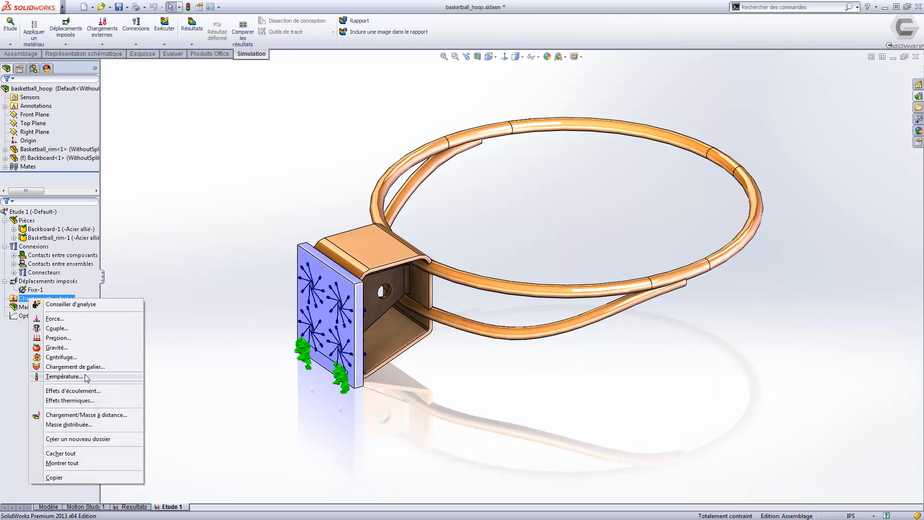
click(60, 319)
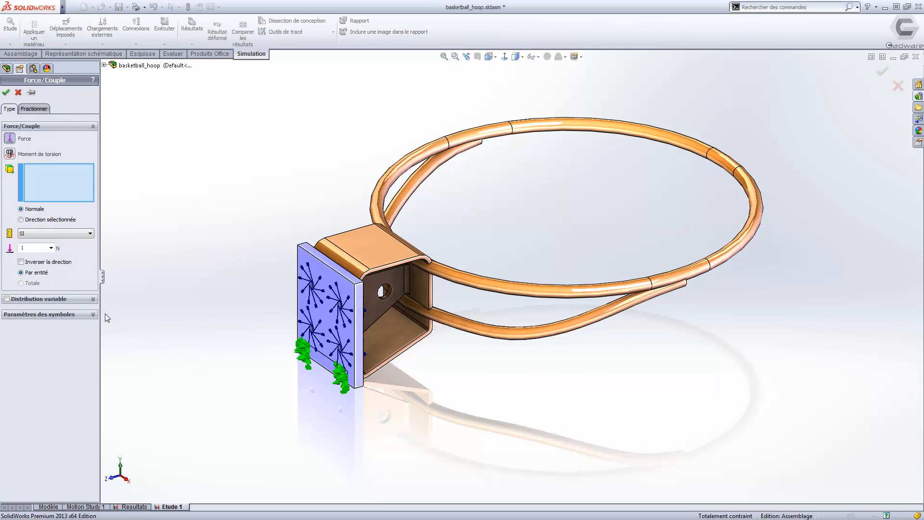
click(724, 163)
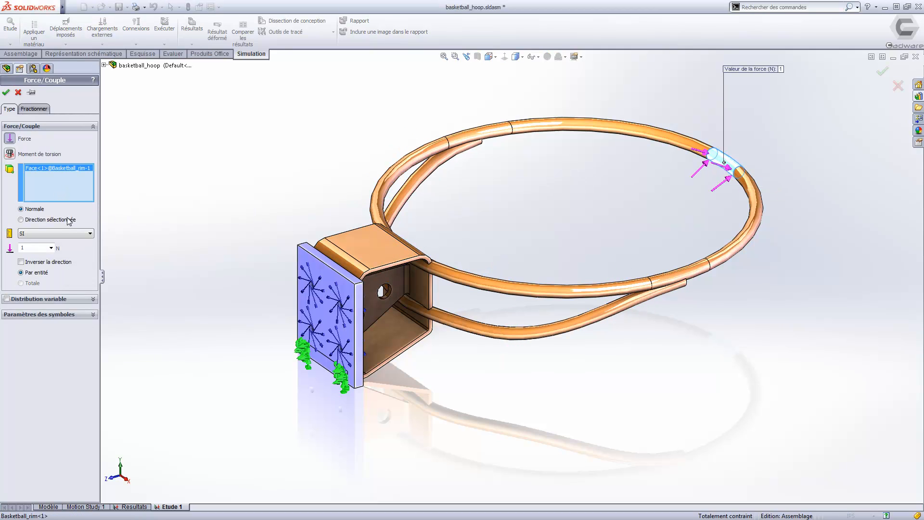
click(21, 220)
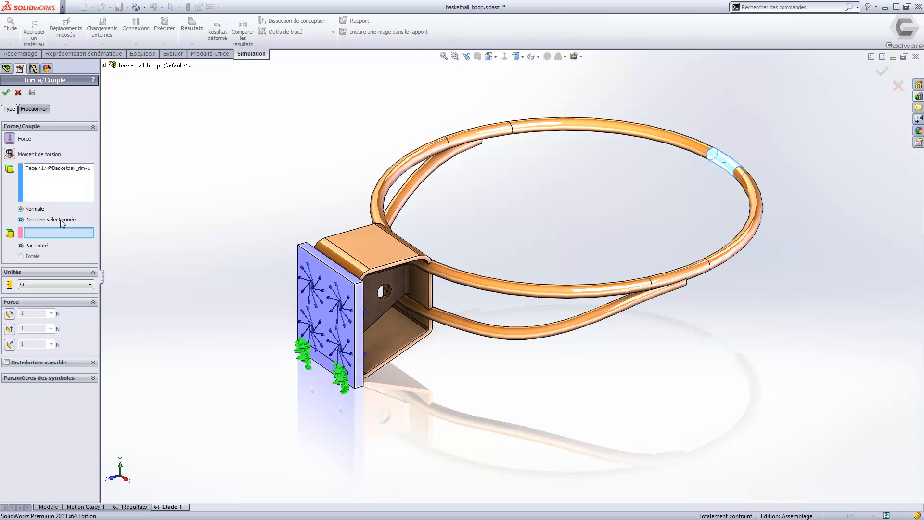
click(355, 328)
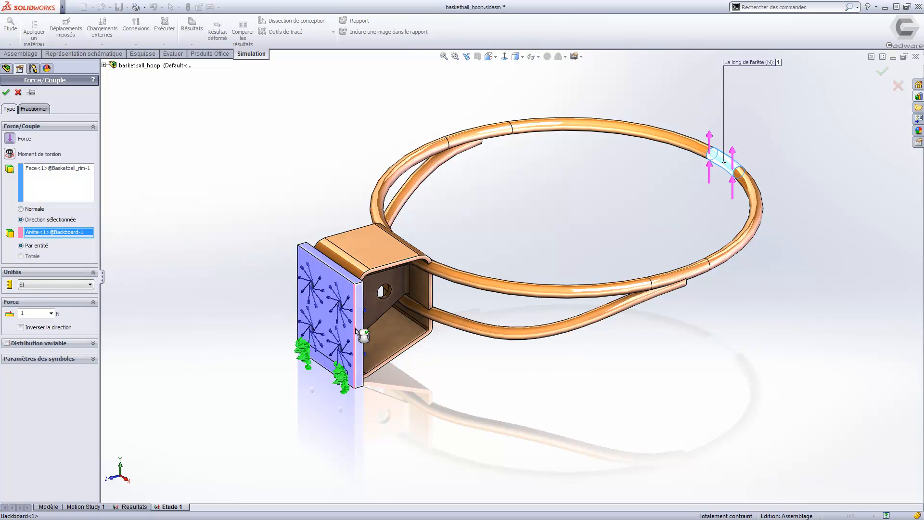
click(50, 328)
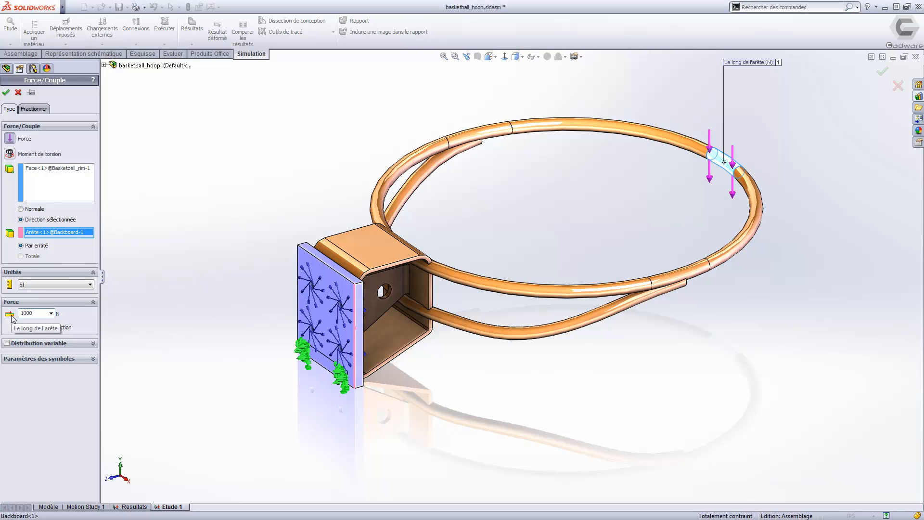
click(6, 92)
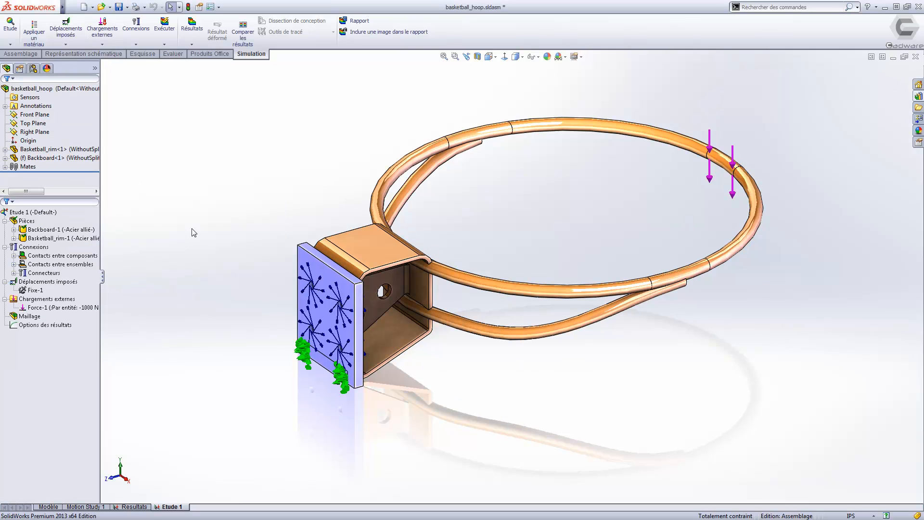
click(74, 308)
right_click(29, 318)
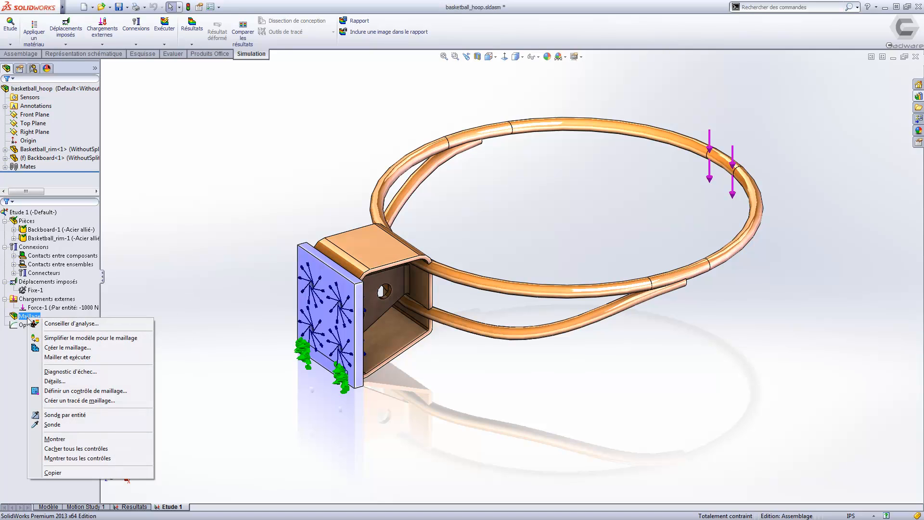
click(65, 349)
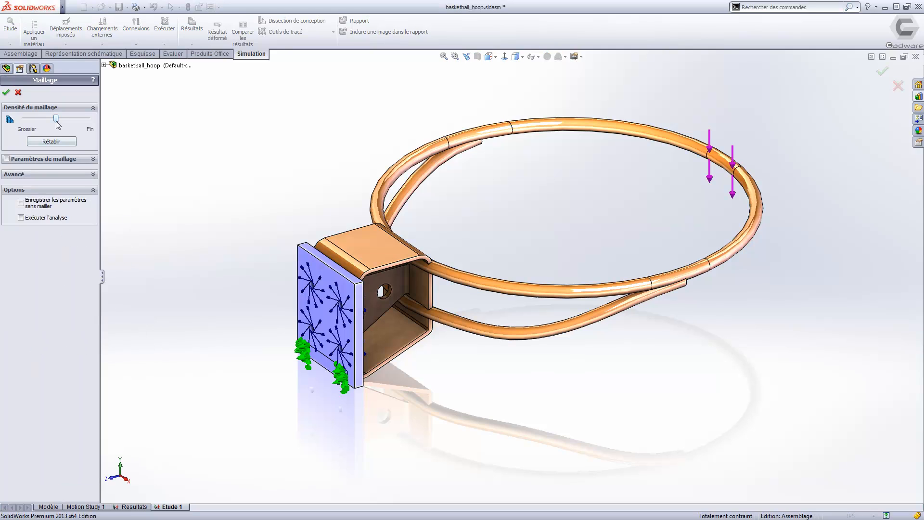
mouse_move(57, 123)
mouse_down()
mouse_move(46, 123)
mouse_move(70, 121)
mouse_move(55, 124)
mouse_up()
click(18, 93)
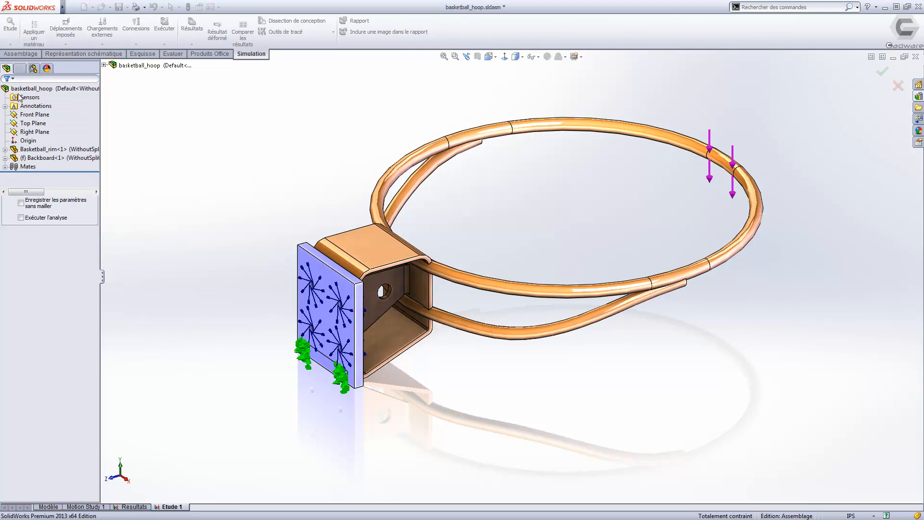
Switch to the Resultats study and show its mesh on the hoop assembly, examining it from the rim side.
right_click(42, 214)
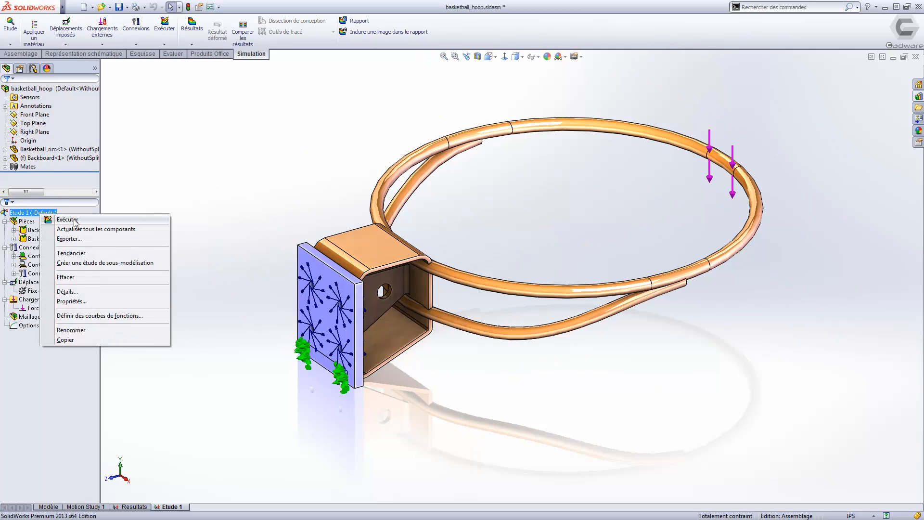
click(150, 193)
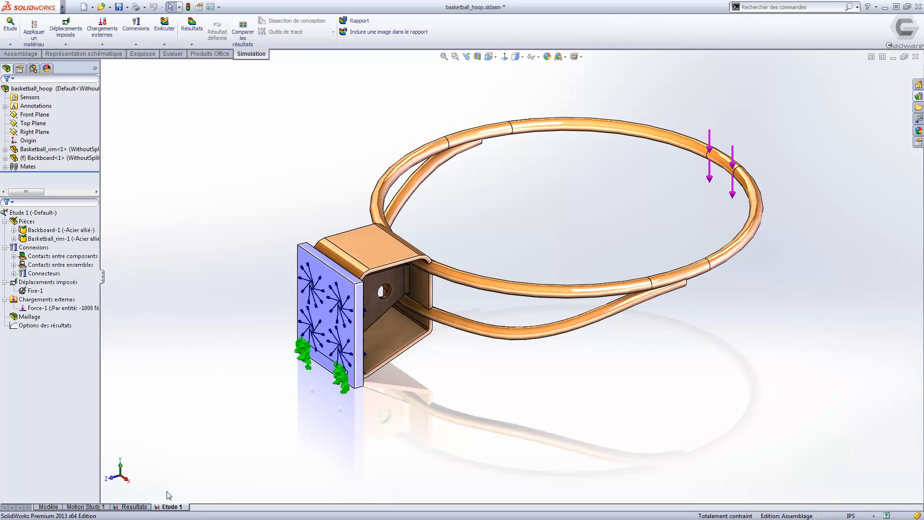
click(135, 507)
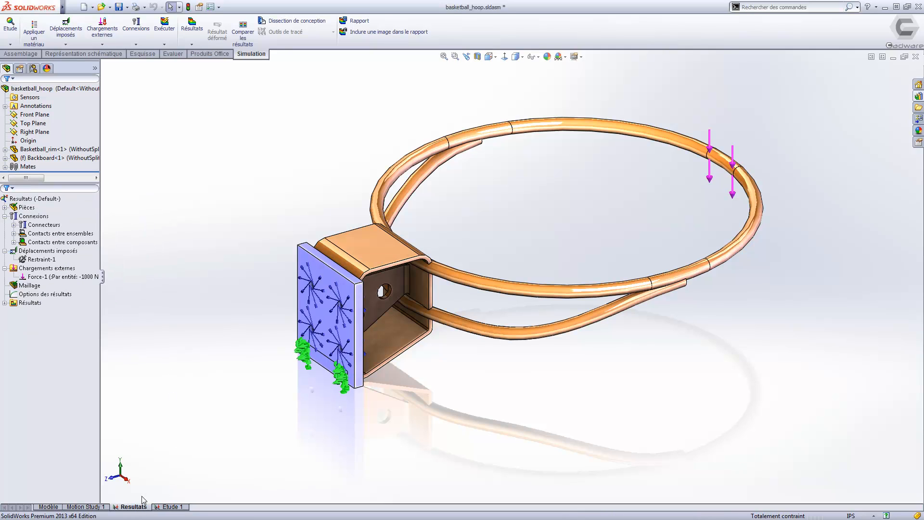
right_click(30, 287)
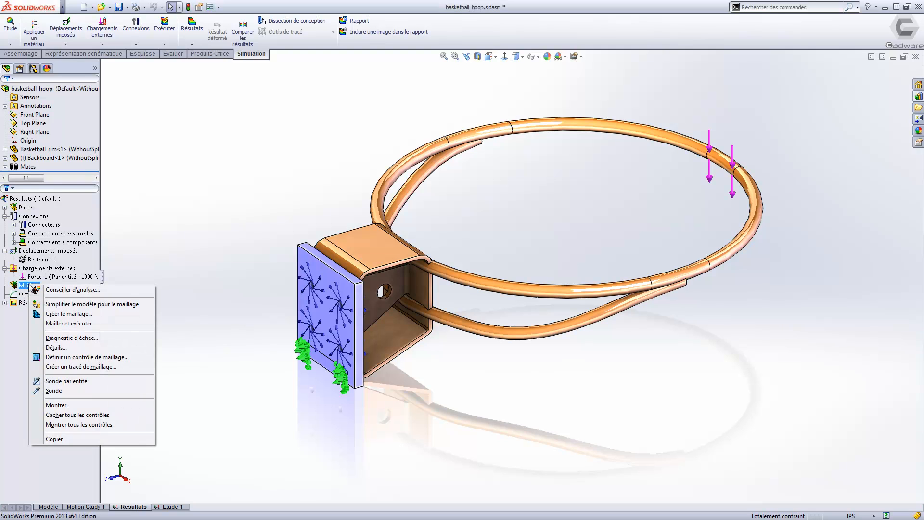
click(72, 406)
middle_drag(748, 372, 717, 363)
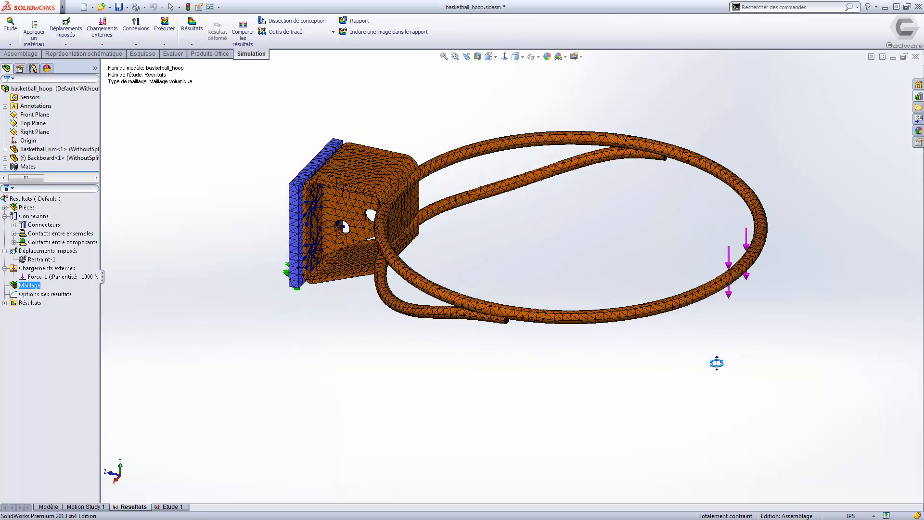
key(Escape)
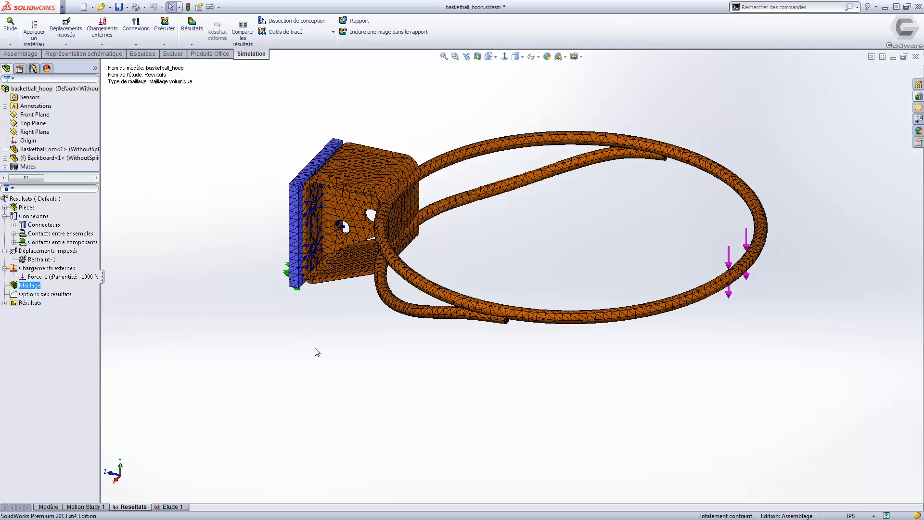
Display the Contraintes1 von Mises stress plot and move the maximum label clear of the model to examine the peak stress location.
click(5, 303)
click(69, 312)
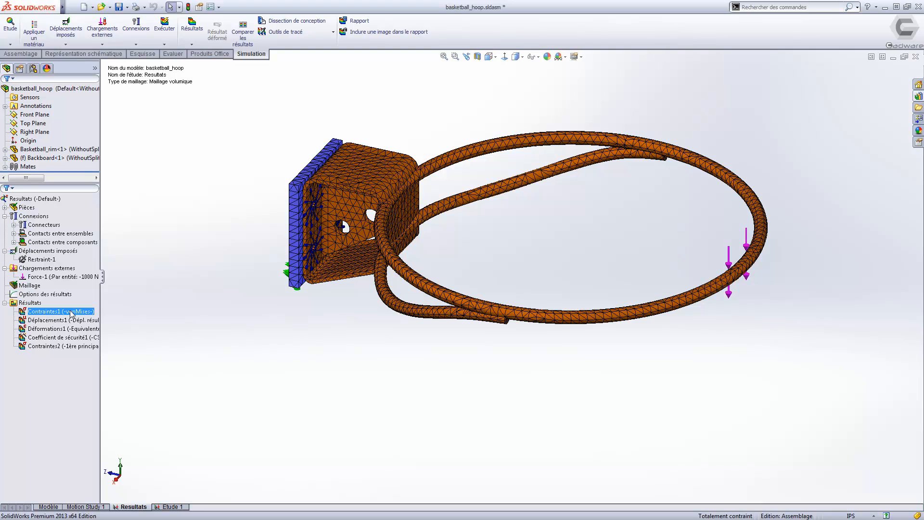
double_click(72, 314)
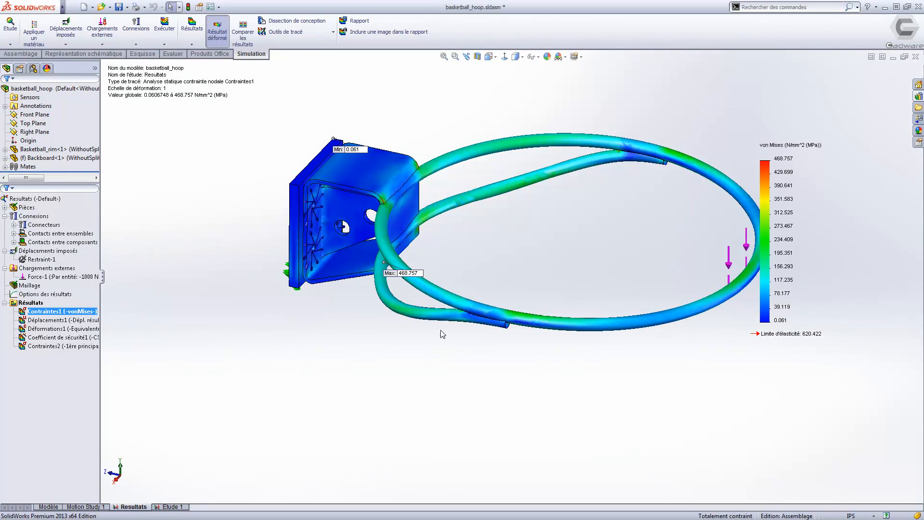
drag(403, 275, 341, 307)
middle_drag(423, 337, 438, 308)
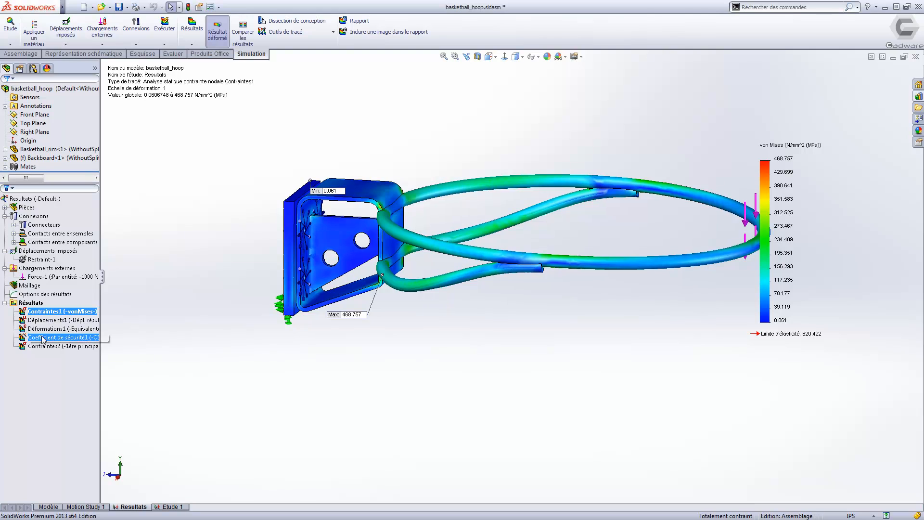
Display the Déplacements1 resultant displacement plot and move the maximum label clear of the rim to examine the deflection at its loaded end.
double_click(44, 320)
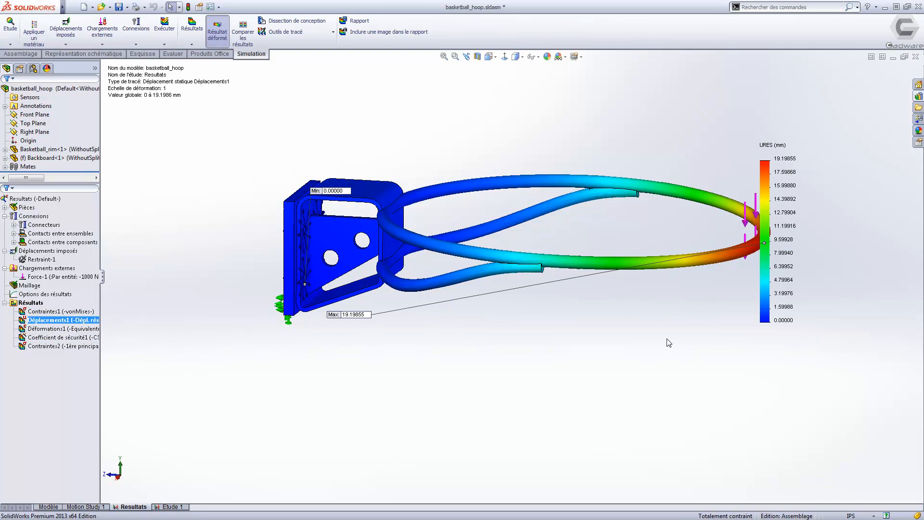
mouse_move(356, 316)
mouse_down()
mouse_move(695, 325)
mouse_move(746, 342)
mouse_move(859, 337)
mouse_up()
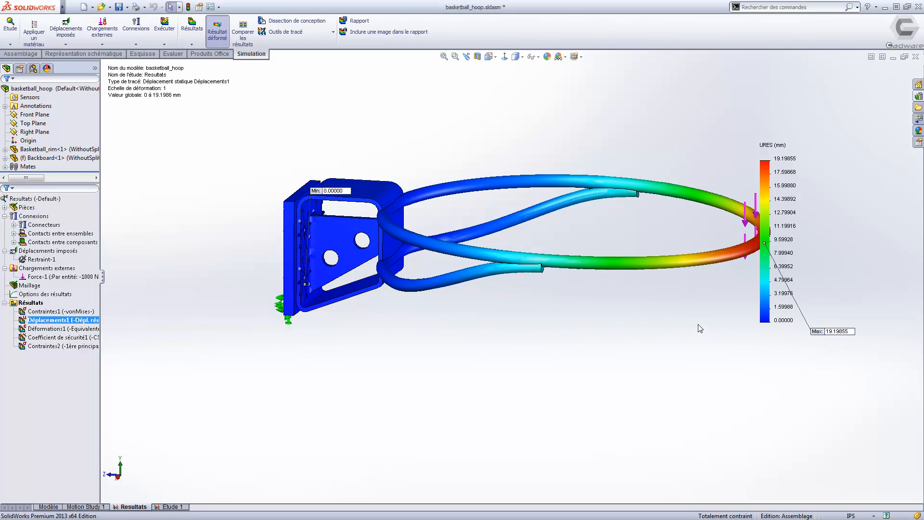
middle_drag(701, 329, 652, 333)
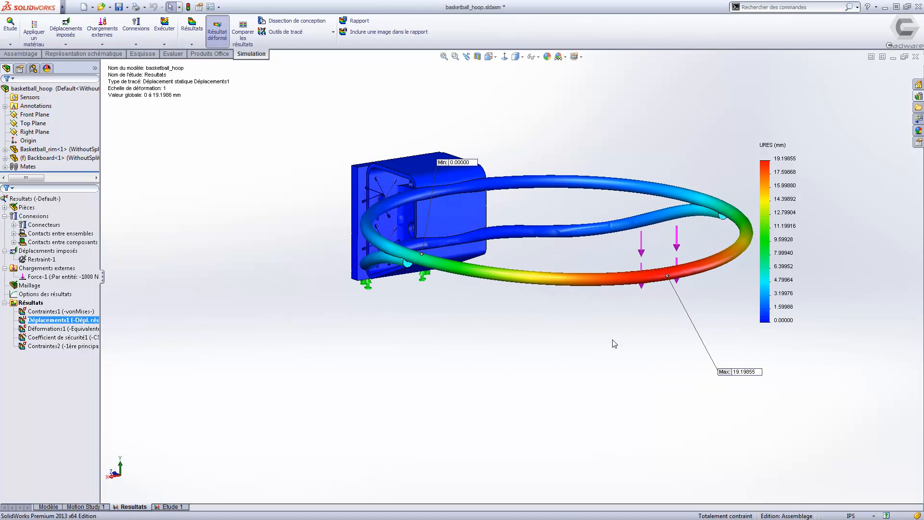
Display the Coefficient de sécurité1 plot, move the minimum label below the bracket, and examine the weakest area near the rim attachment.
double_click(77, 338)
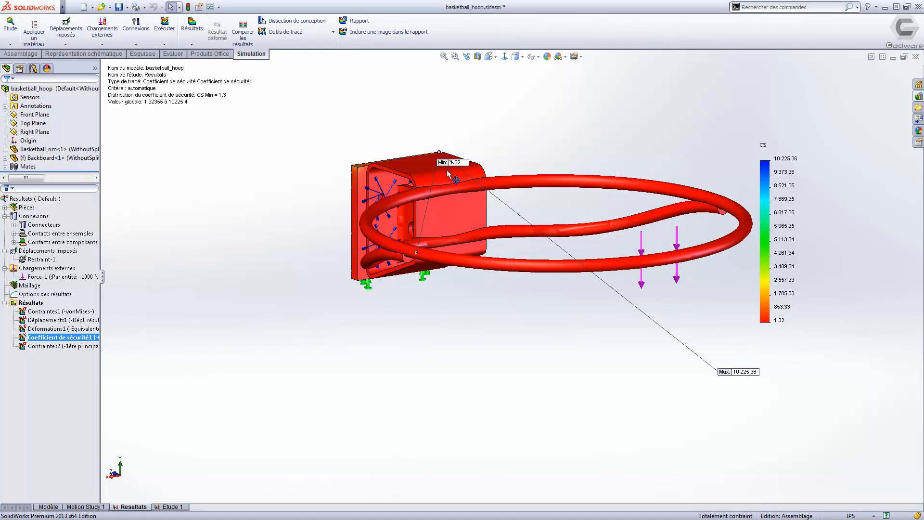
drag(448, 174, 378, 318)
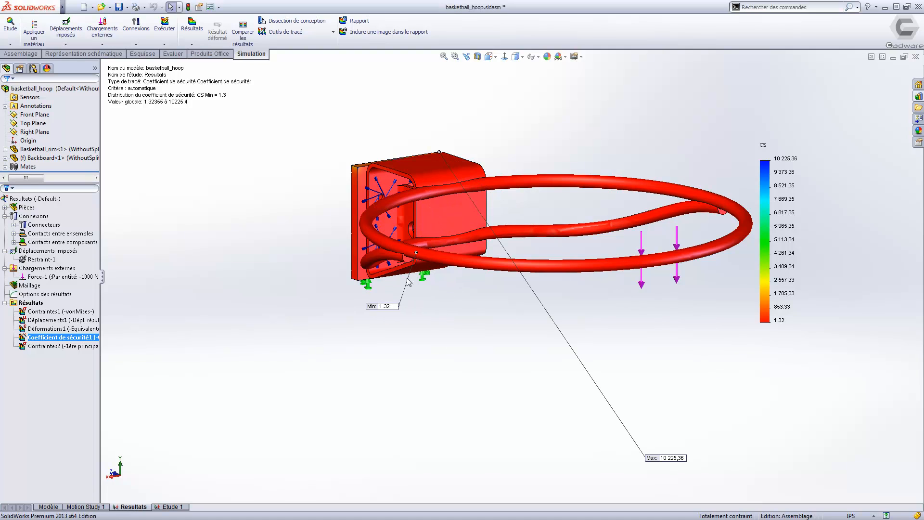
scroll(415, 266, down, 3)
mouse_move(466, 329)
middle_down()
mouse_move(489, 301)
mouse_move(506, 303)
mouse_move(477, 303)
mouse_move(468, 316)
middle_up()
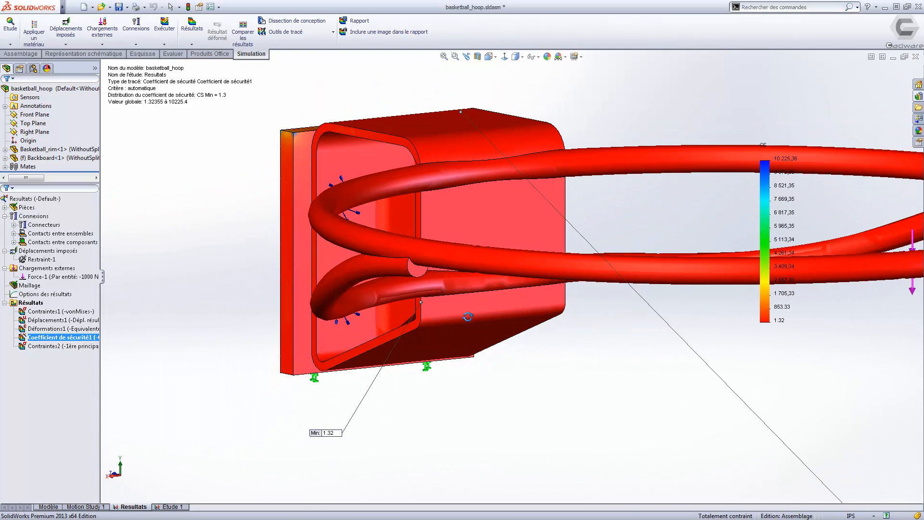
scroll(468, 318, up, 3)
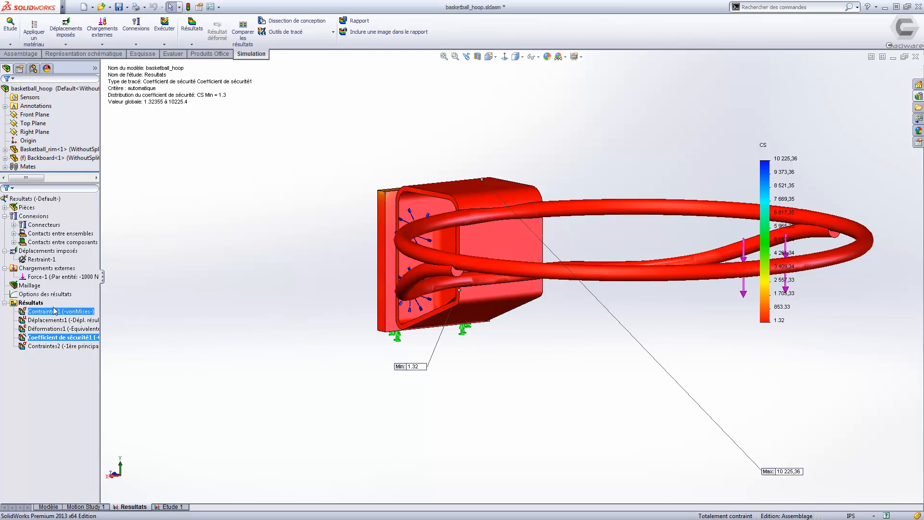
click(39, 305)
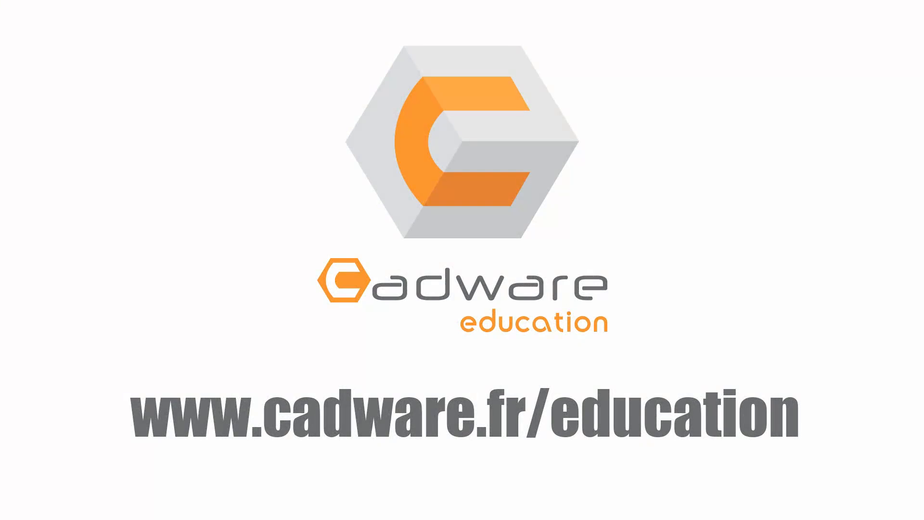